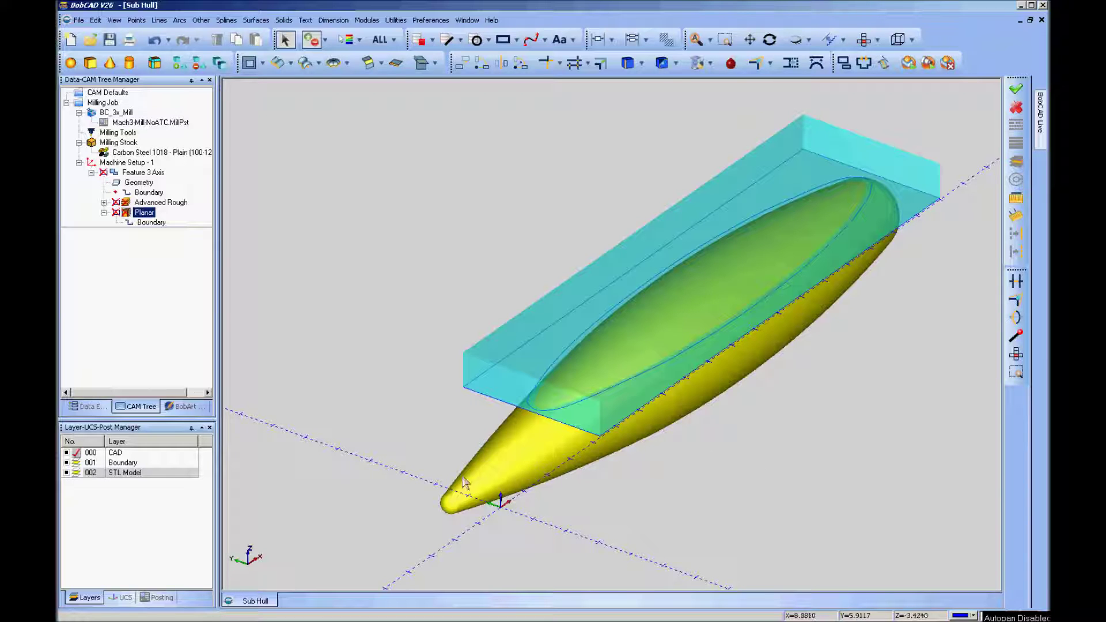
Open the standard views dropdown on the toolbar.
{"action": "left_click", "coordinate": [876, 40]}
Show the hull from the Front view, then reopen the standard views list.
{"action": "left_click", "coordinate": [877, 68]}
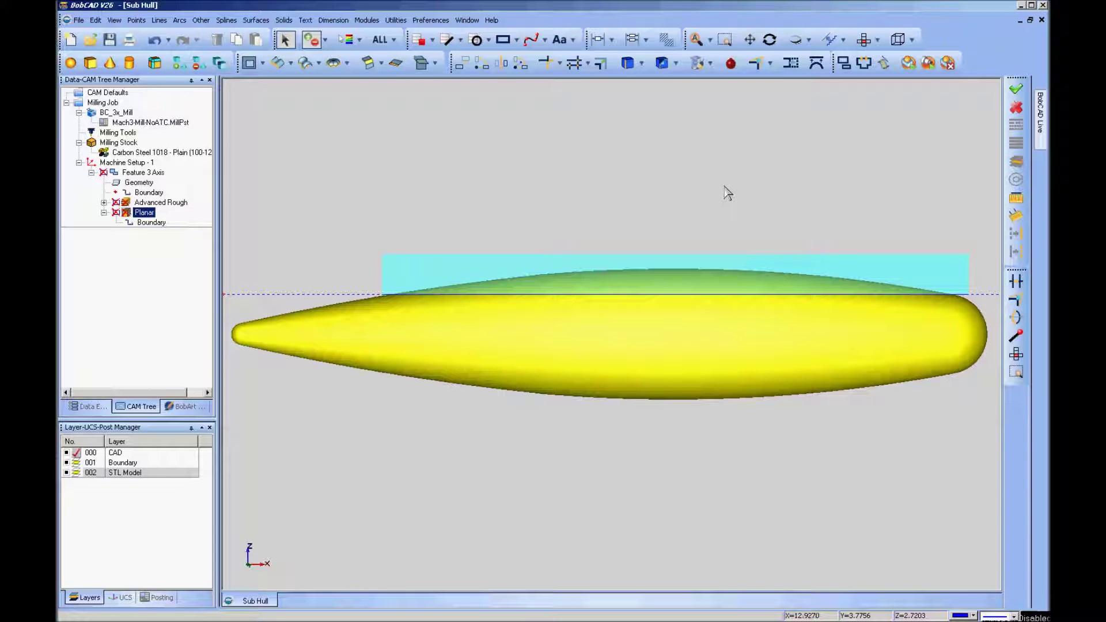
{"action": "left_click", "coordinate": [878, 41]}
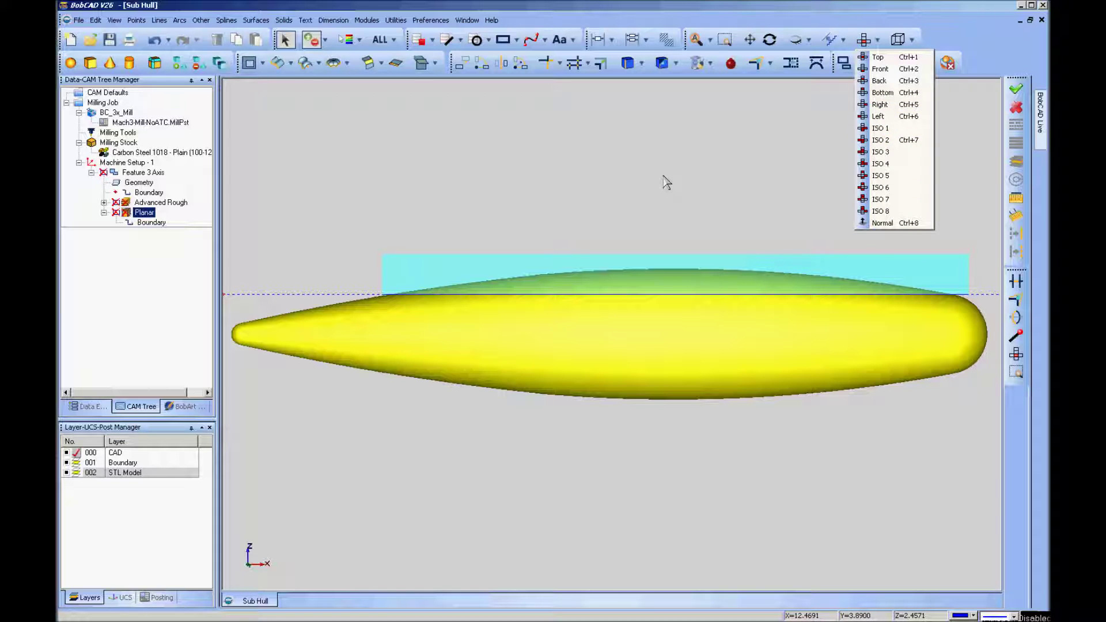
Switch to an ISO view and select the Planar operation in the CAM Tree.
{"action": "left_click", "coordinate": [891, 147]}
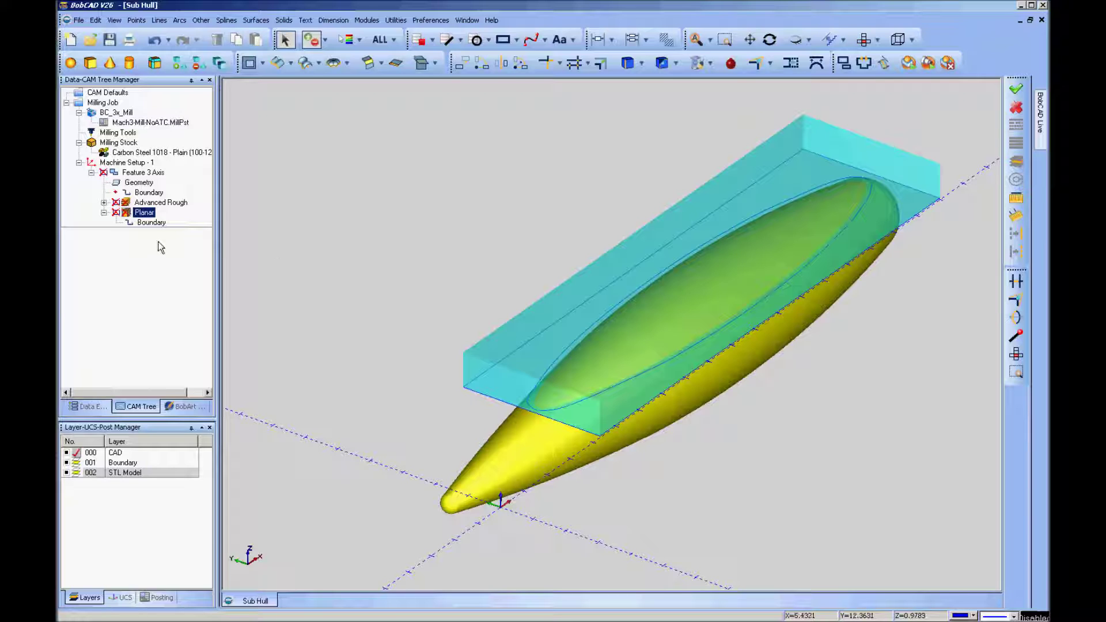
{"action": "left_click", "coordinate": [144, 213]}
{"action": "left_click", "coordinate": [163, 225]}
Compute the Planar toolpath and zoom in to inspect it over the hull top.
{"action": "right_click", "coordinate": [164, 226]}
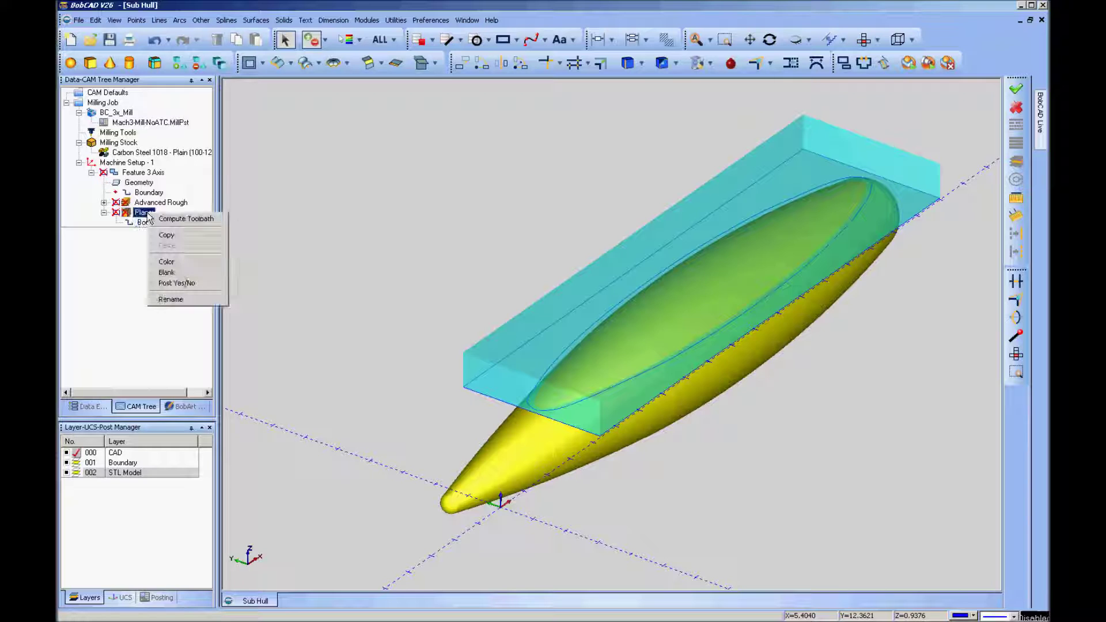
{"action": "left_click", "coordinate": [179, 271]}
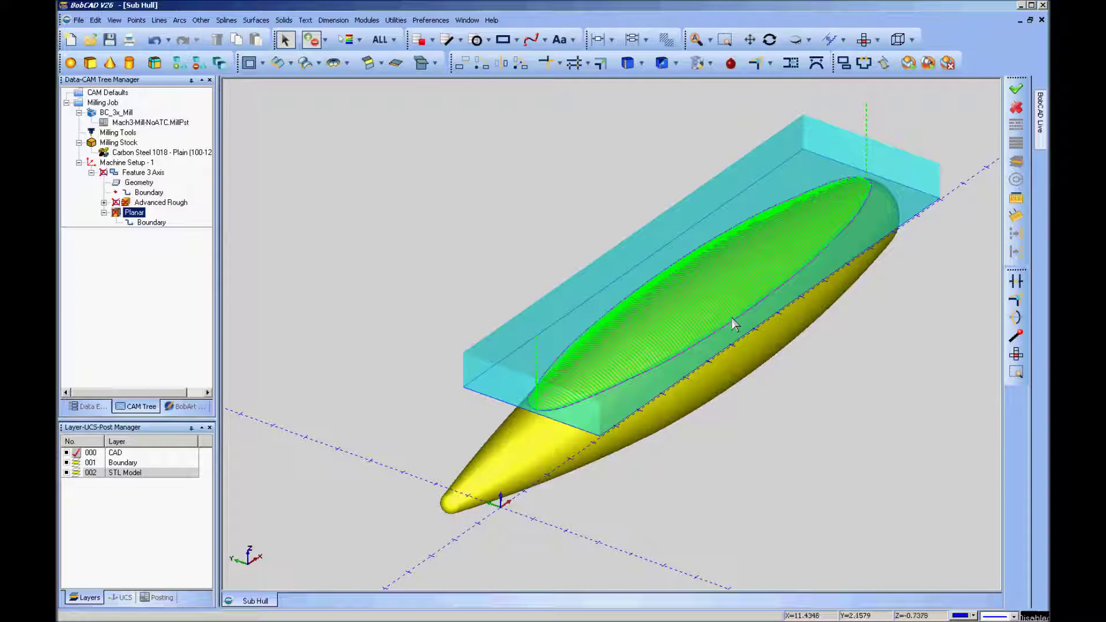
{"action": "scroll", "coordinate": [521, 242], "scroll_direction": "up", "scroll_amount": 5}
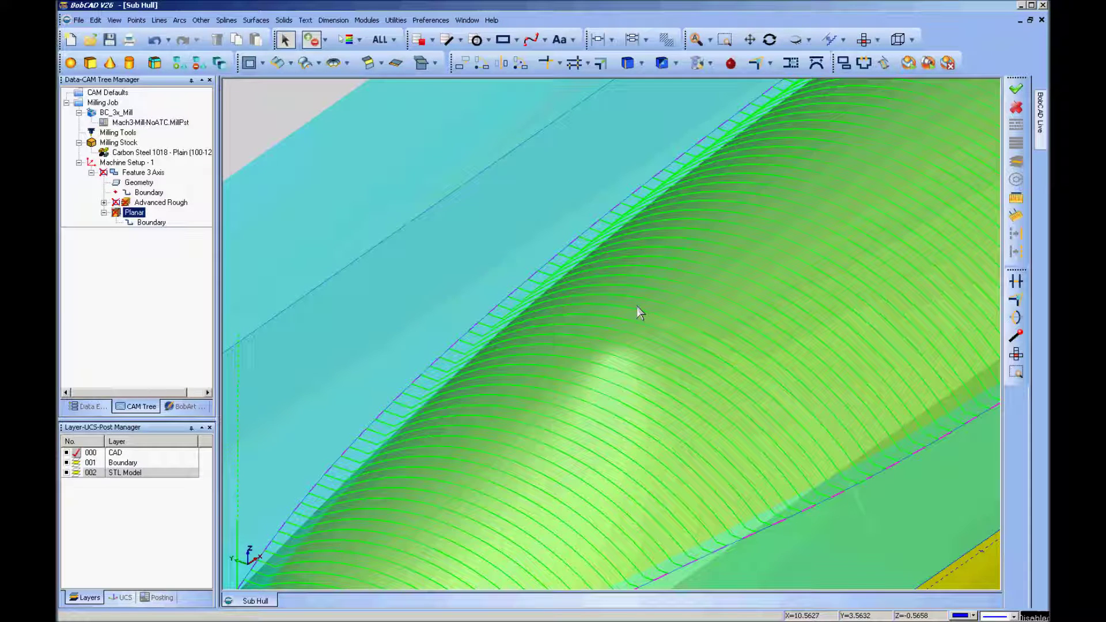
{"action": "scroll", "coordinate": [638, 313], "scroll_direction": "down", "scroll_amount": 5}
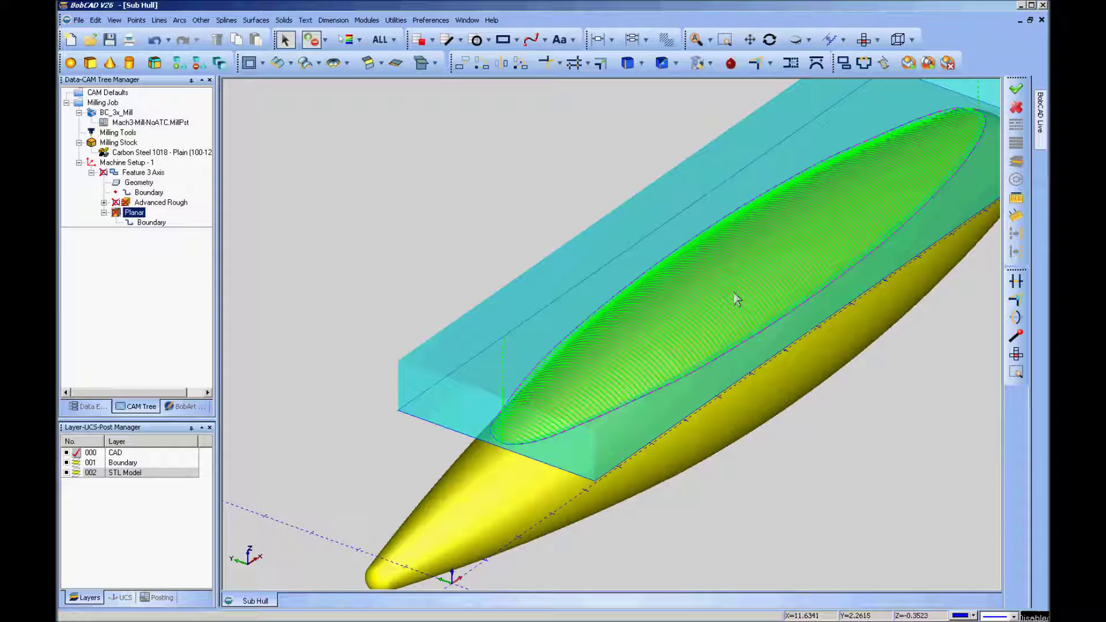
Blank the Planar toolpath so only the hull and stock remain displayed.
{"action": "left_click", "coordinate": [159, 203]}
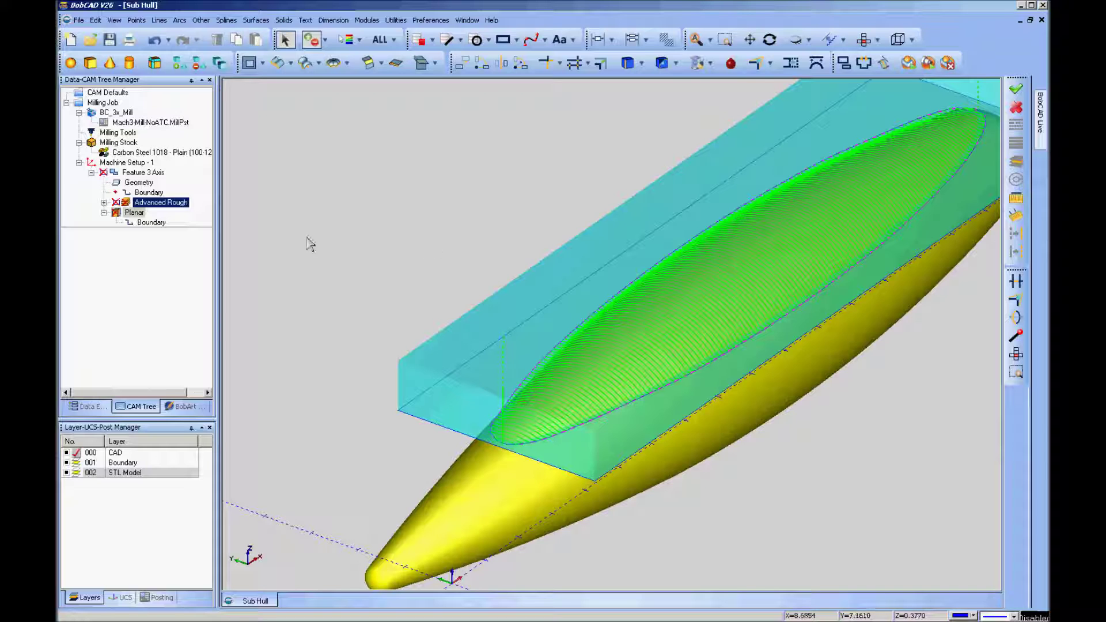
{"action": "key", "text": "Down"}
{"action": "key", "text": "Down"}
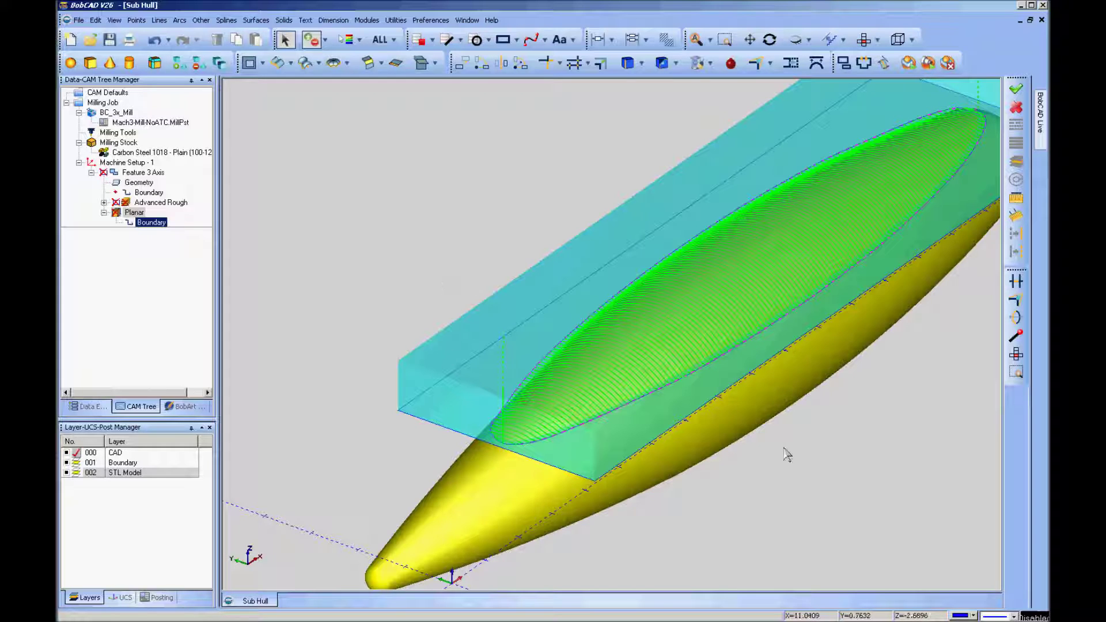
{"action": "left_click", "coordinate": [156, 203]}
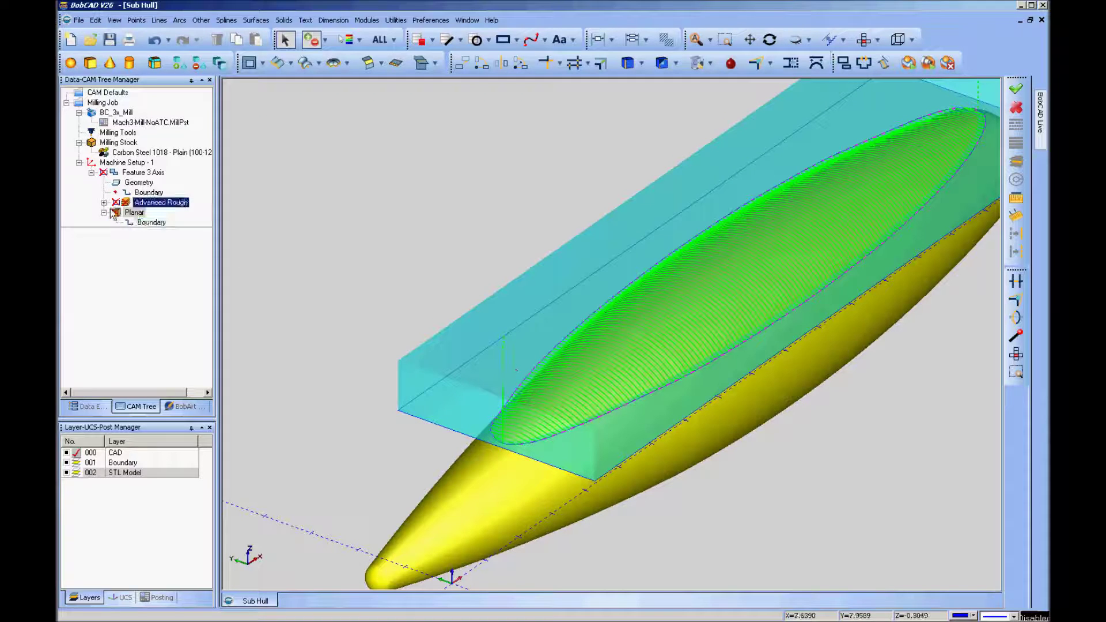
{"action": "left_click", "coordinate": [133, 213]}
{"action": "right_click", "coordinate": [138, 217]}
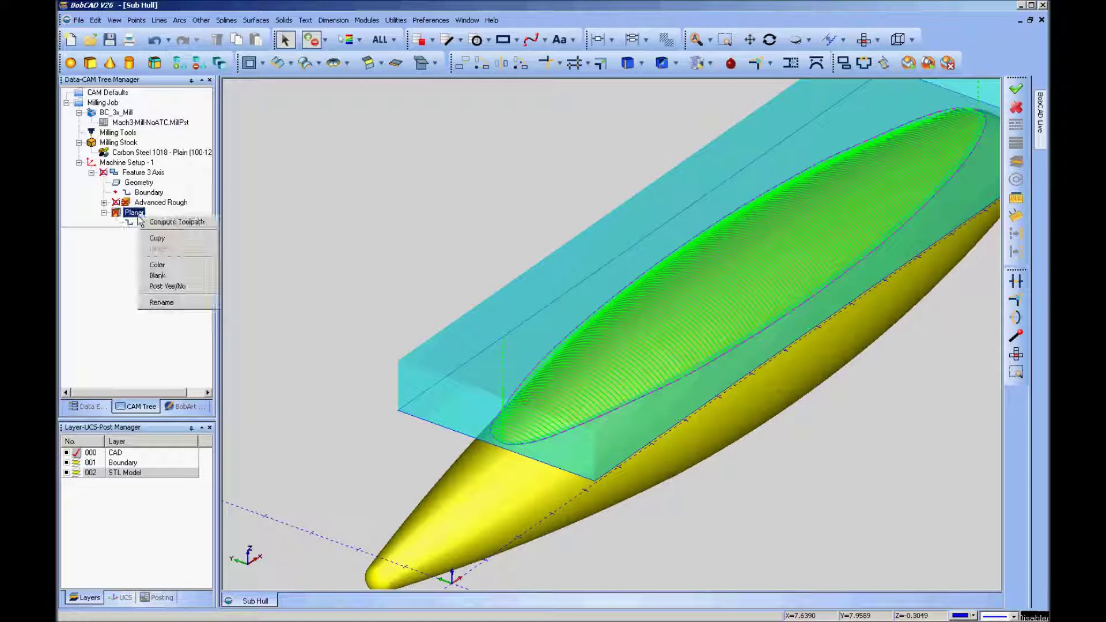
{"action": "left_click", "coordinate": [167, 281]}
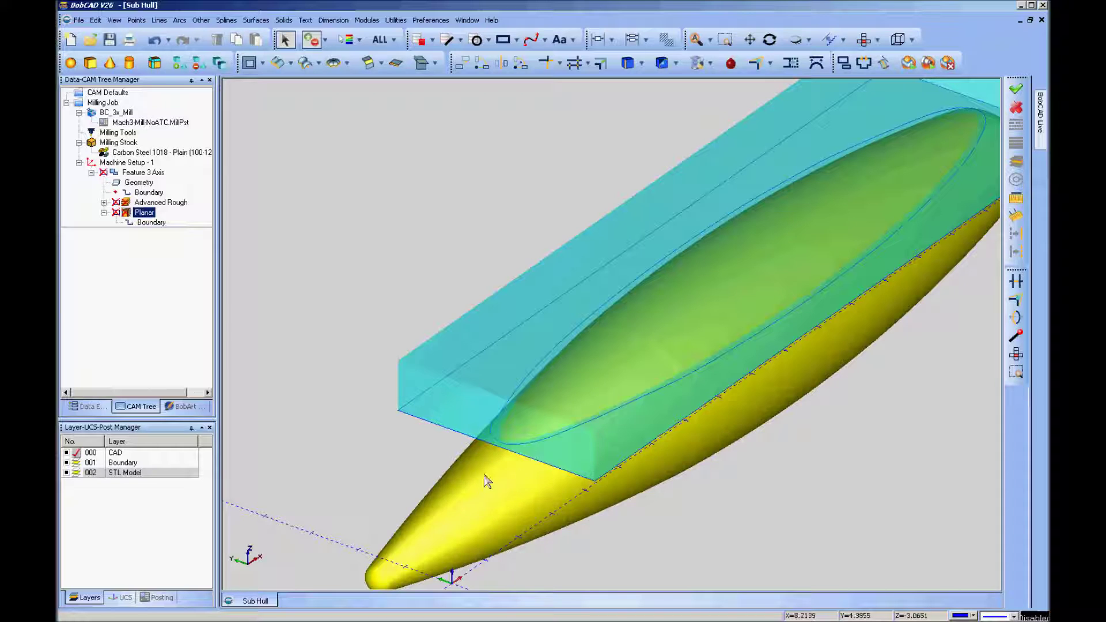
Start the Stock Wizard on Milling Stock and choose an STL File stock.
{"action": "left_click", "coordinate": [140, 183]}
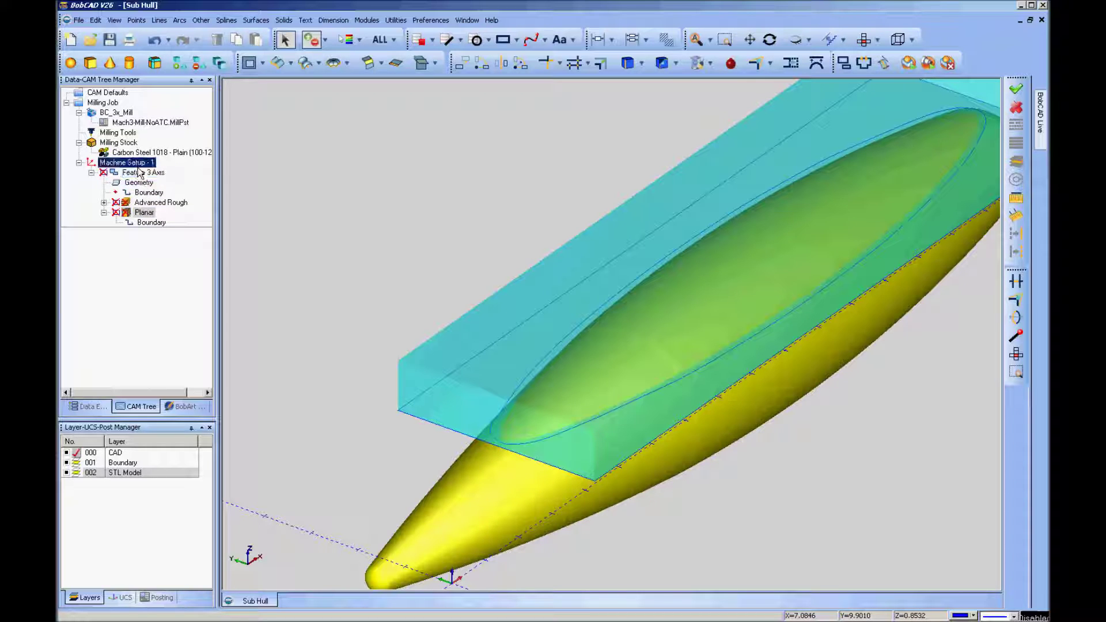
{"action": "left_click", "coordinate": [136, 163]}
{"action": "left_click", "coordinate": [128, 142]}
{"action": "right_click", "coordinate": [127, 144]}
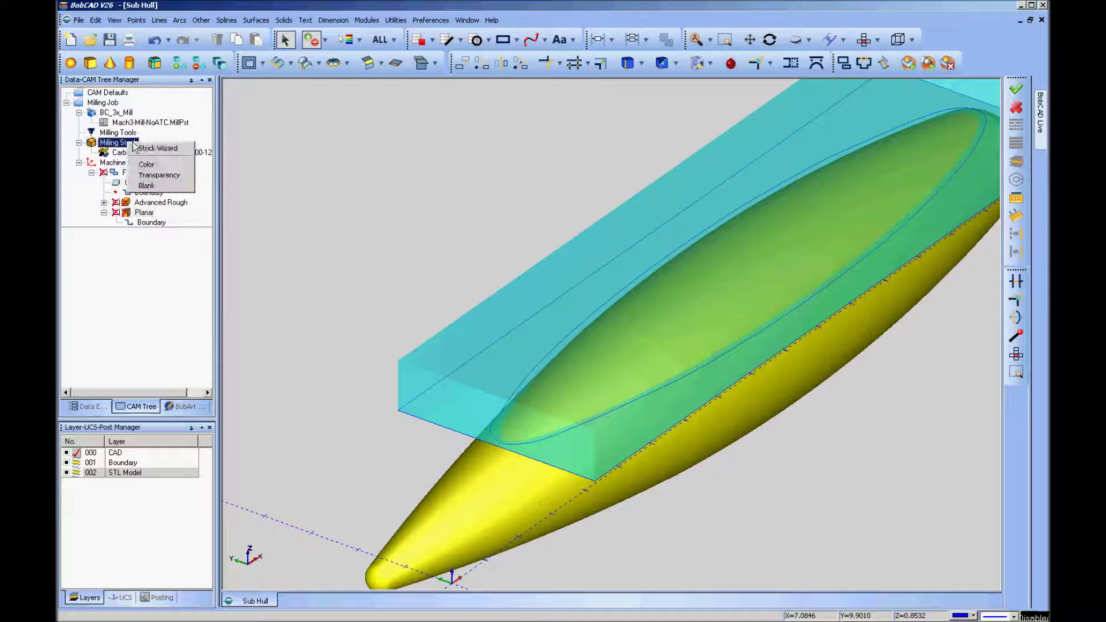
{"action": "left_click", "coordinate": [168, 148]}
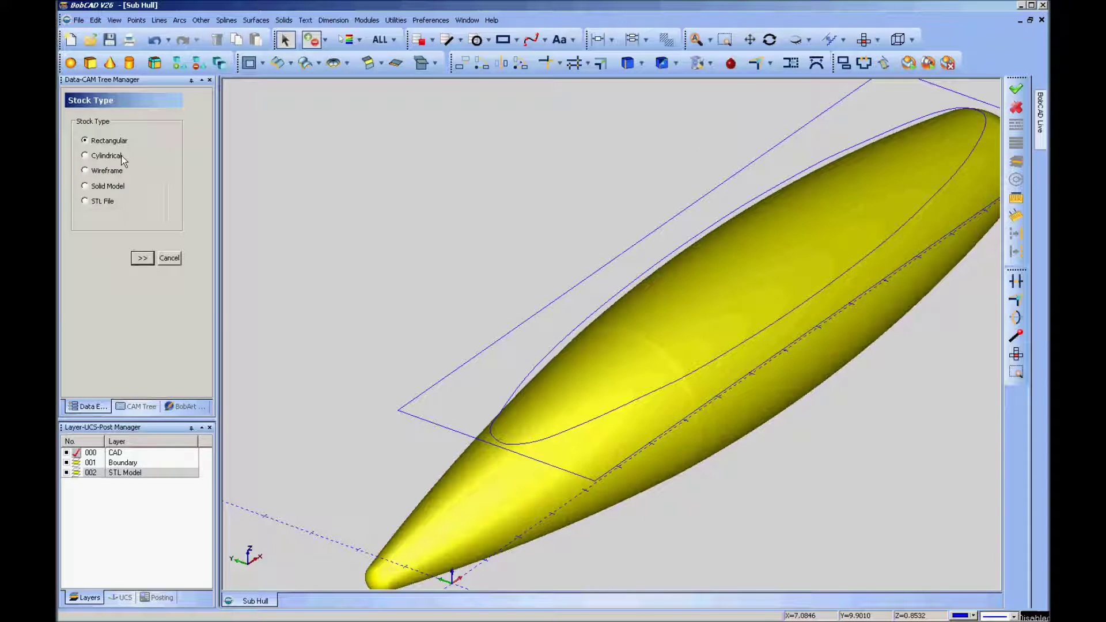
{"action": "left_click", "coordinate": [142, 259]}
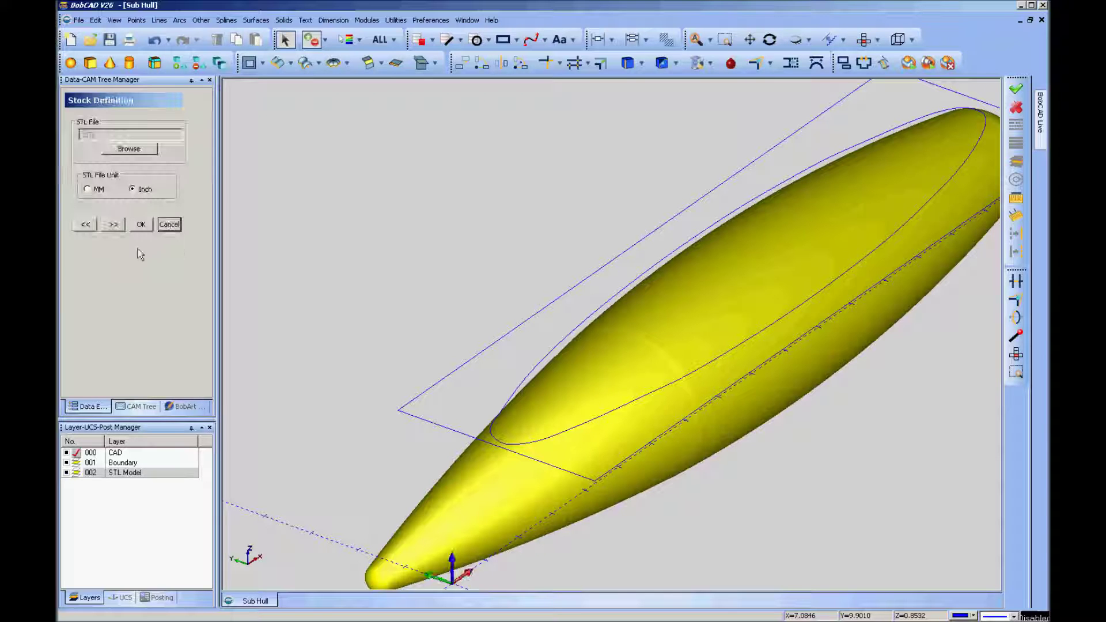
Load Sub Hull.STL as the stock file and hide layer 002 STL Model.
{"action": "left_click", "coordinate": [144, 152]}
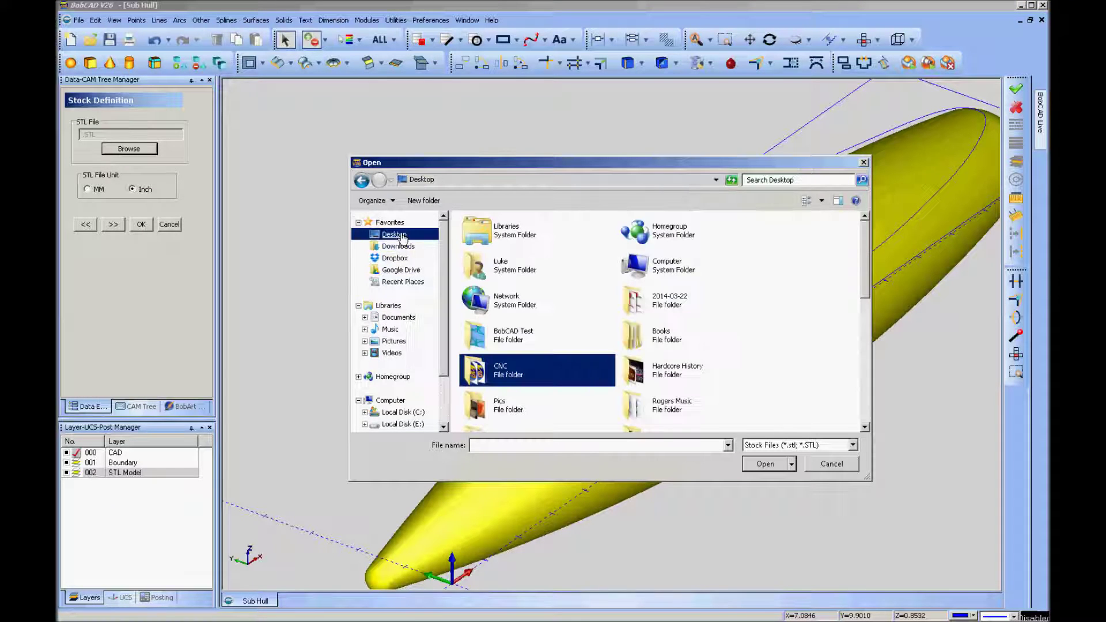
{"action": "left_click_drag", "start_coordinate": [869, 283], "coordinate": [866, 407]}
{"action": "left_click", "coordinate": [507, 346]}
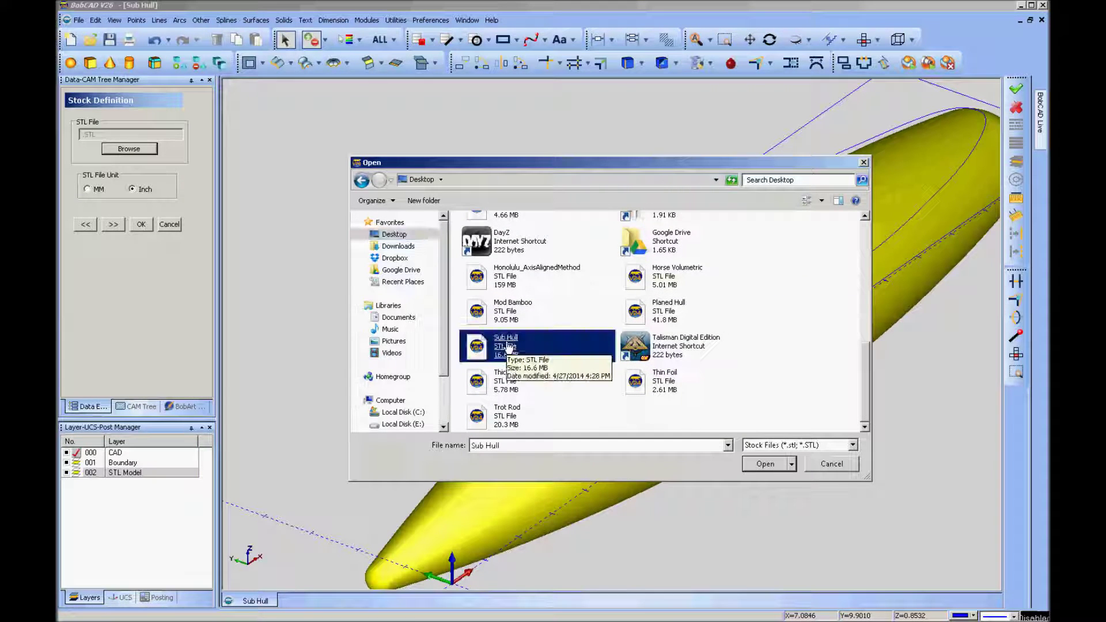
{"action": "double_click", "coordinate": [509, 347]}
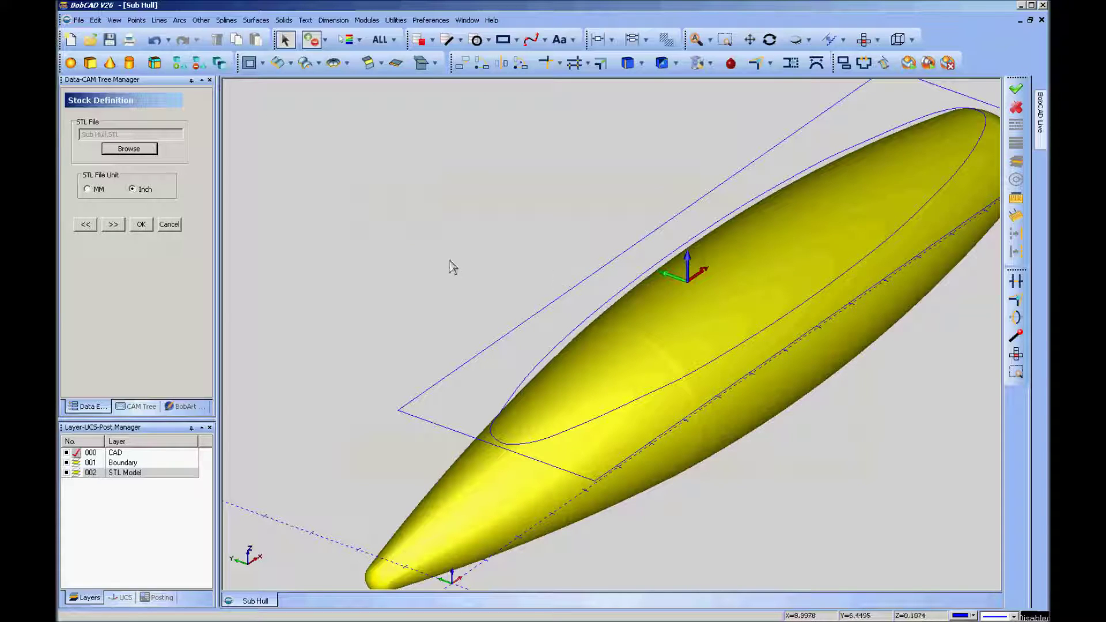
{"action": "left_click", "coordinate": [67, 473]}
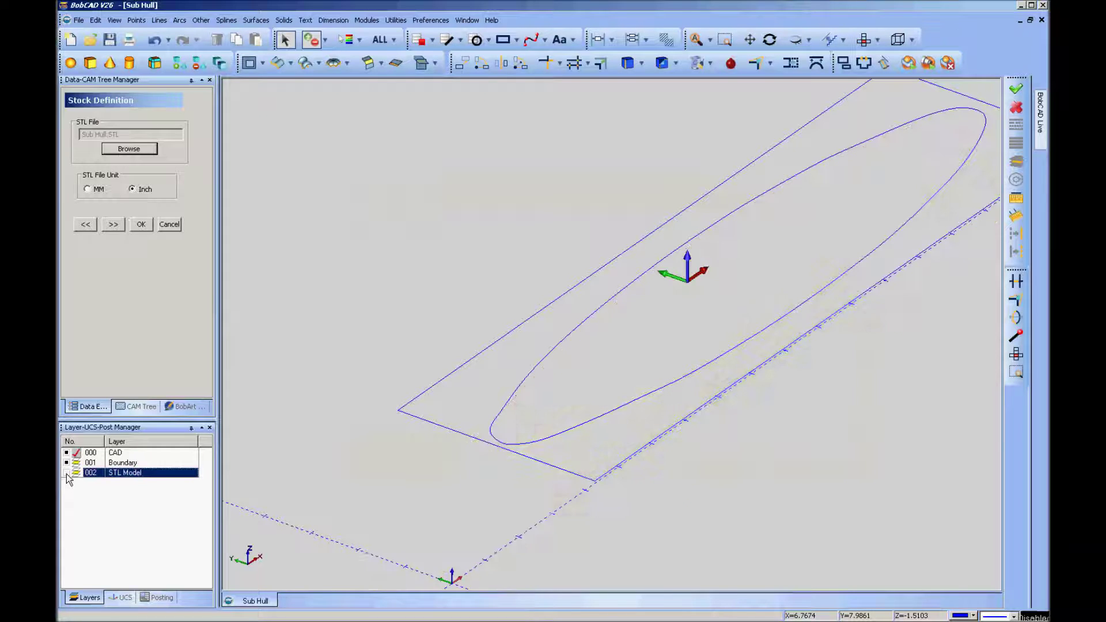
Apply the Sub Hull STL stock and show the STL Model layer again.
{"action": "left_click", "coordinate": [142, 224]}
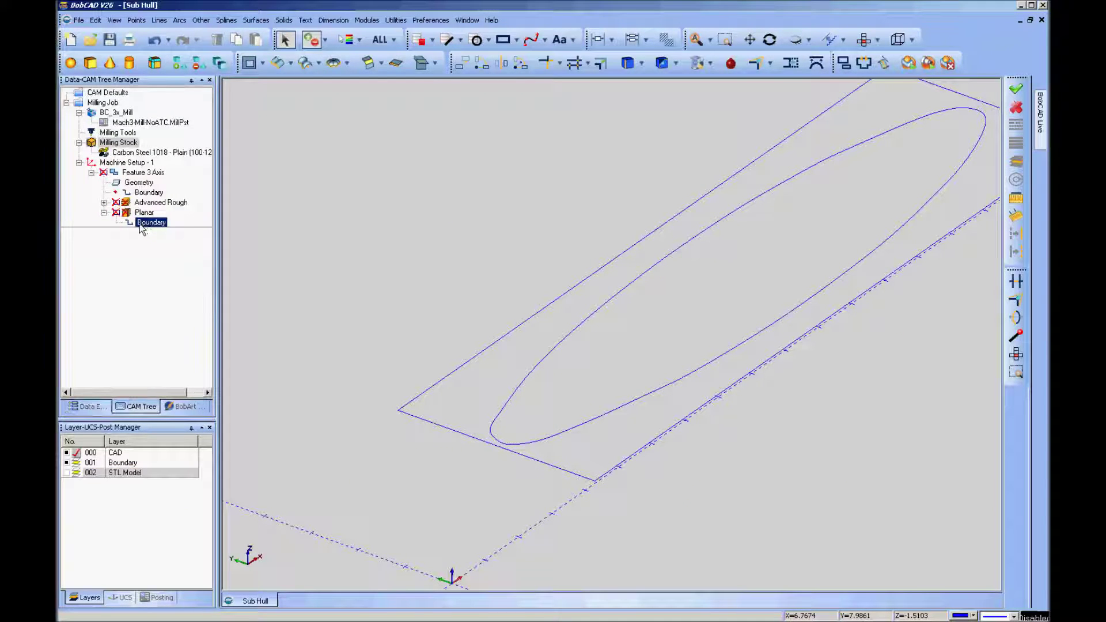
{"action": "left_click", "coordinate": [121, 143]}
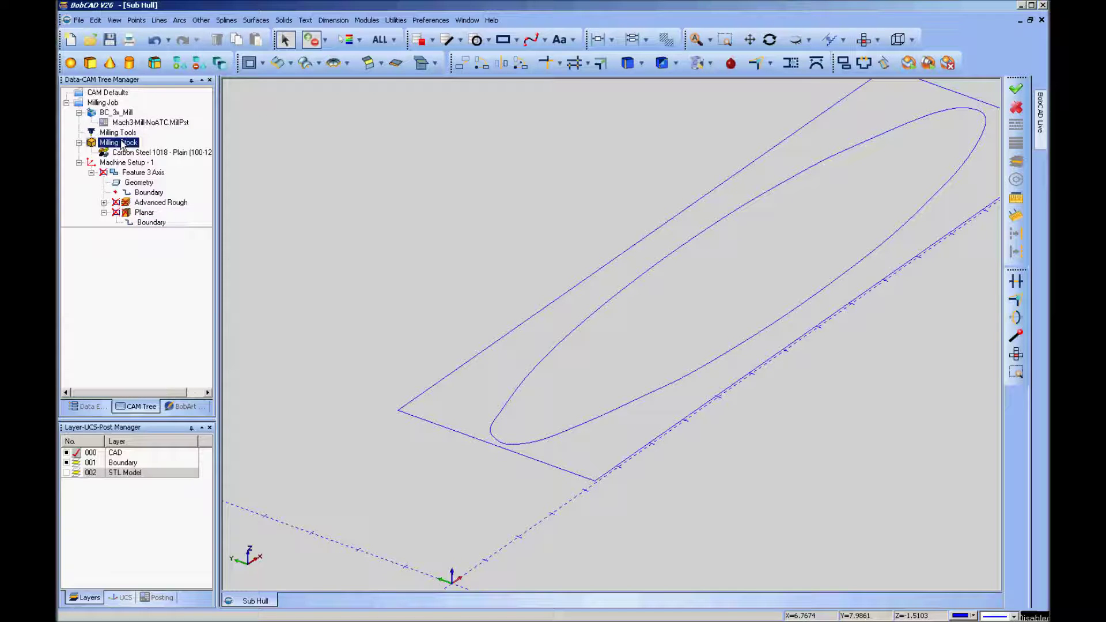
{"action": "left_click", "coordinate": [123, 152]}
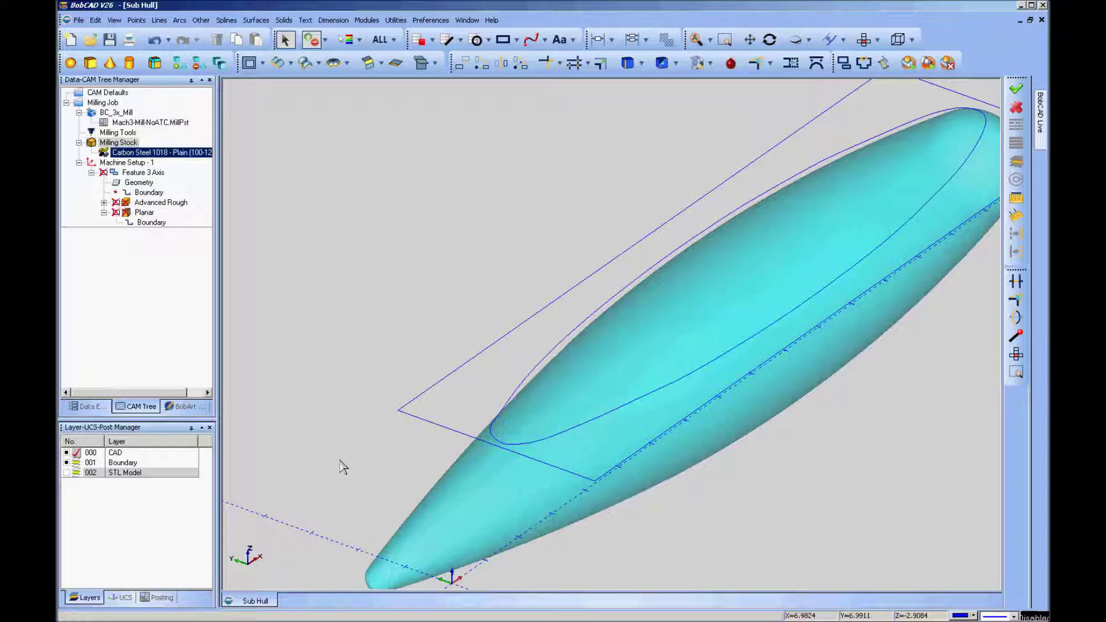
{"action": "left_click", "coordinate": [66, 472]}
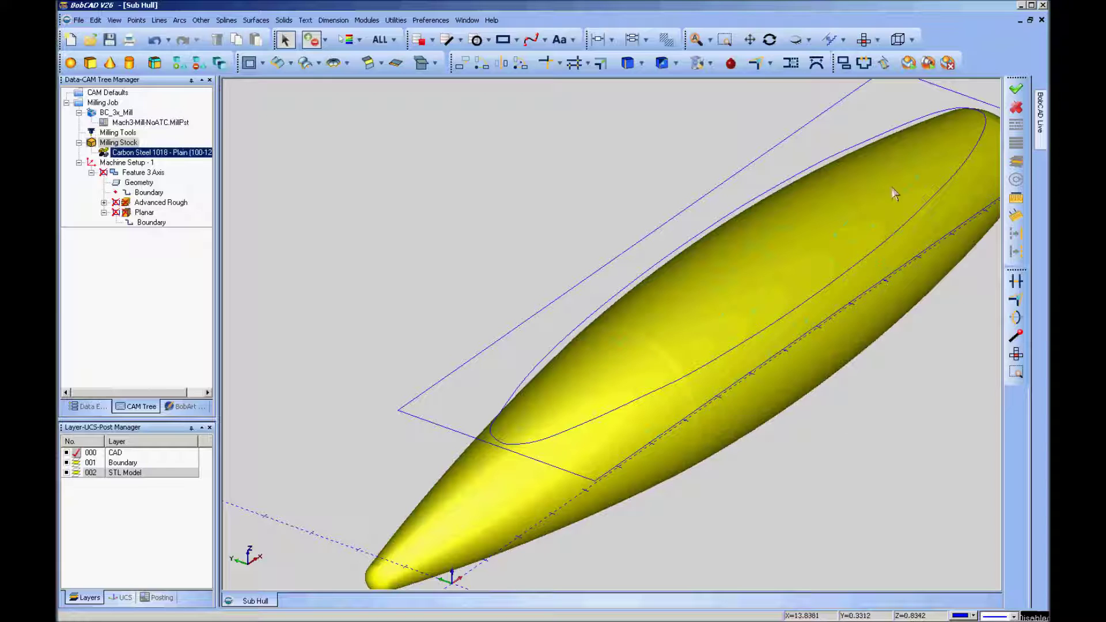
Check the hull from the Front view, then return to the isometric view.
{"action": "left_click", "coordinate": [879, 40]}
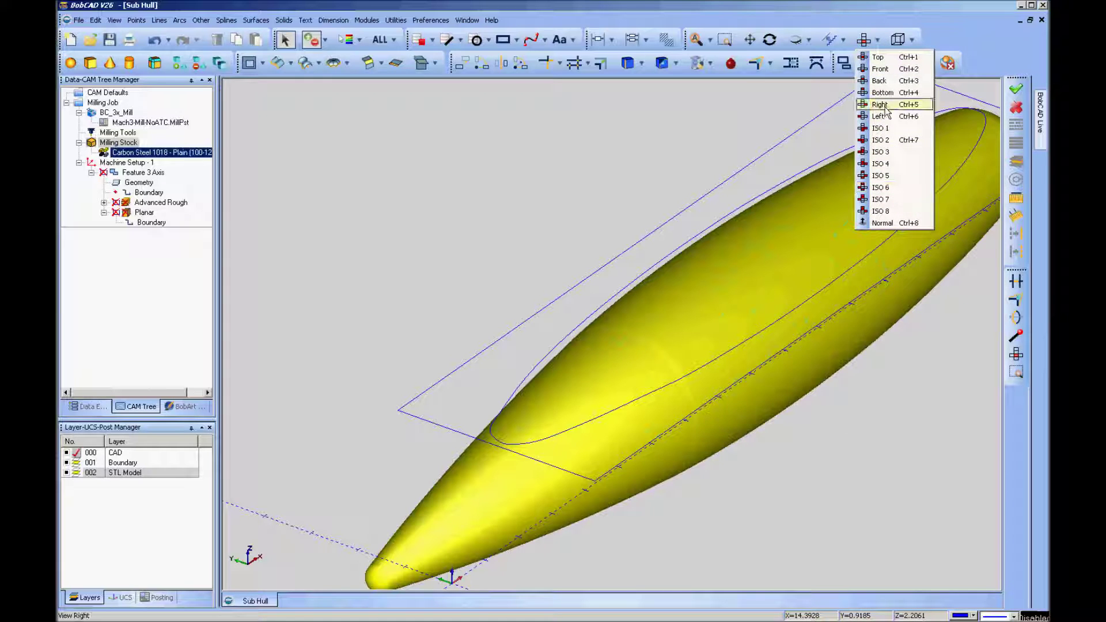
{"action": "left_click", "coordinate": [890, 68]}
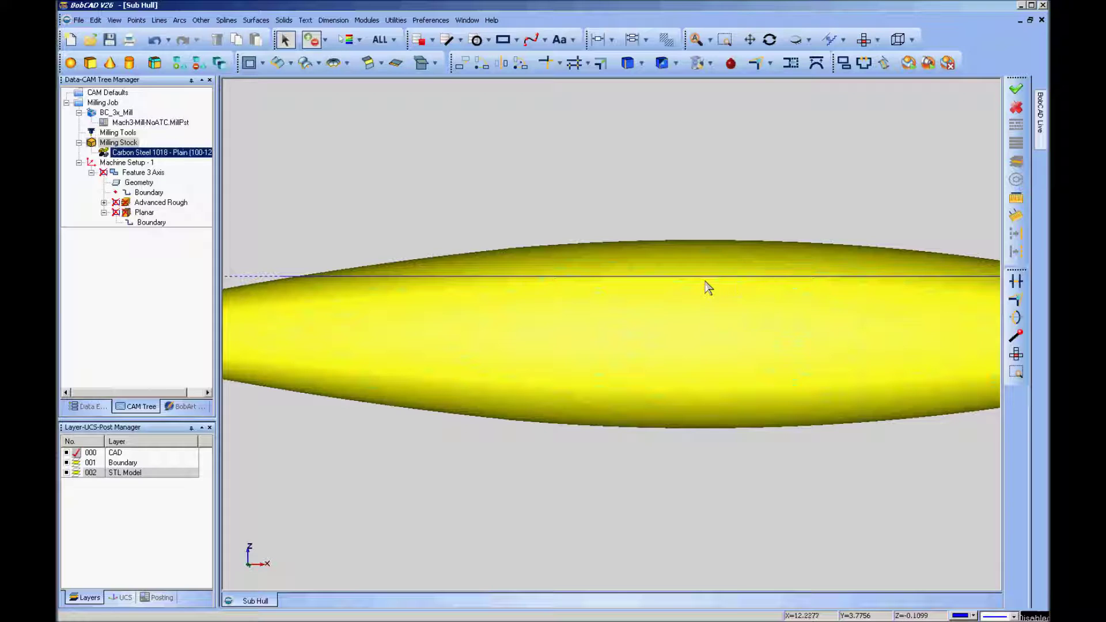
{"action": "left_click", "coordinate": [877, 40]}
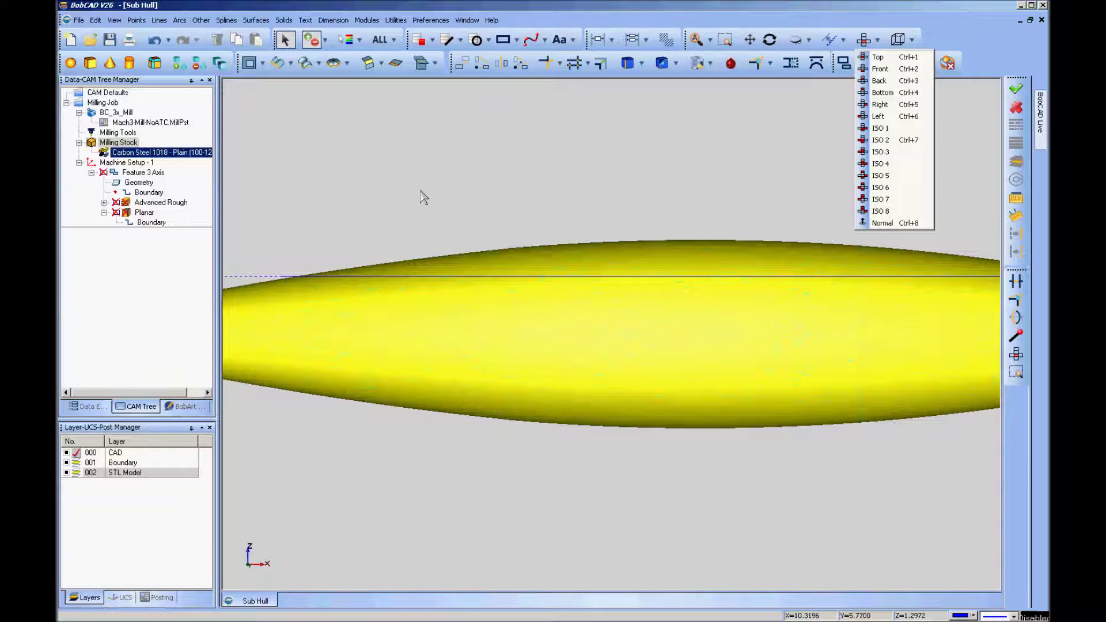
{"action": "key", "text": "ctrl+7"}
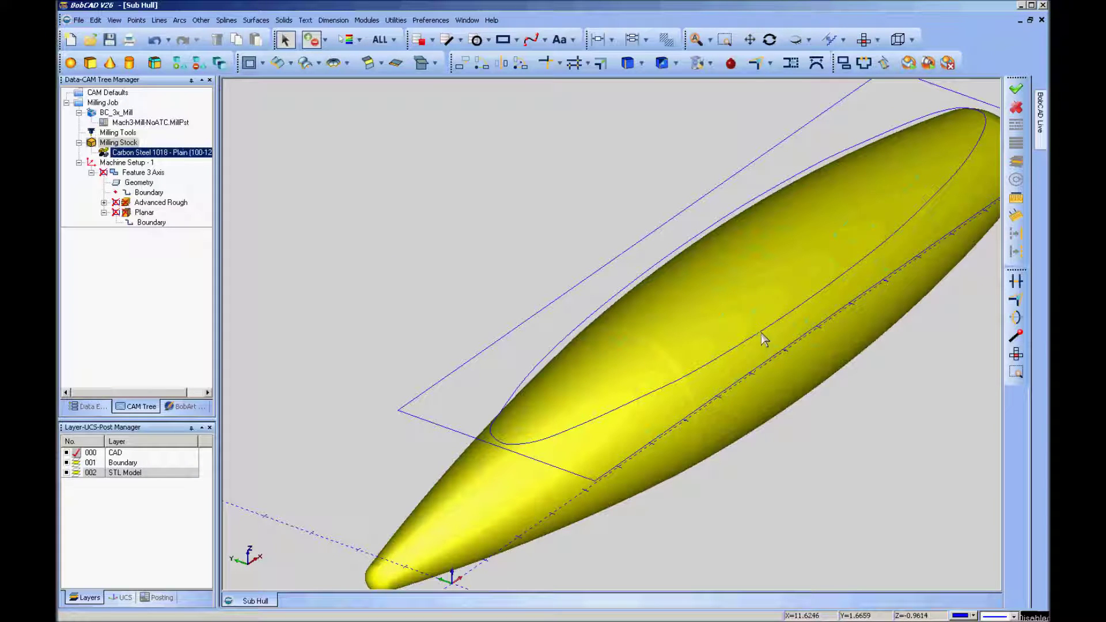
{"action": "left_click", "coordinate": [141, 172]}
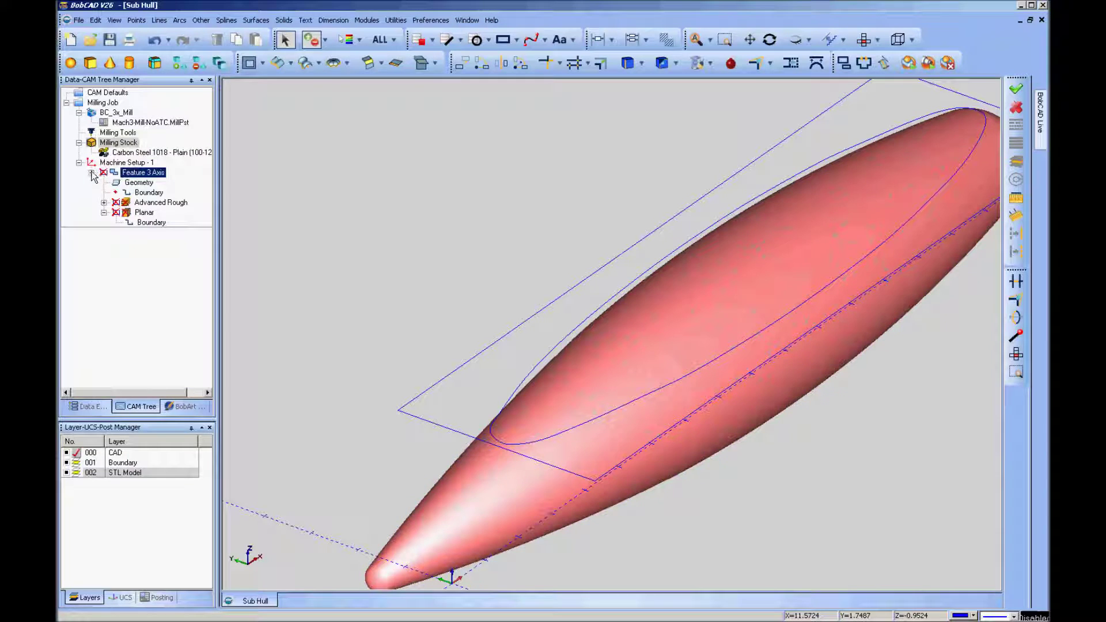
Open the Mill 2 Axis Wizard from Machine Setup - 1 and go to Select Geometry.
{"action": "left_click", "coordinate": [91, 172]}
{"action": "left_click", "coordinate": [120, 164]}
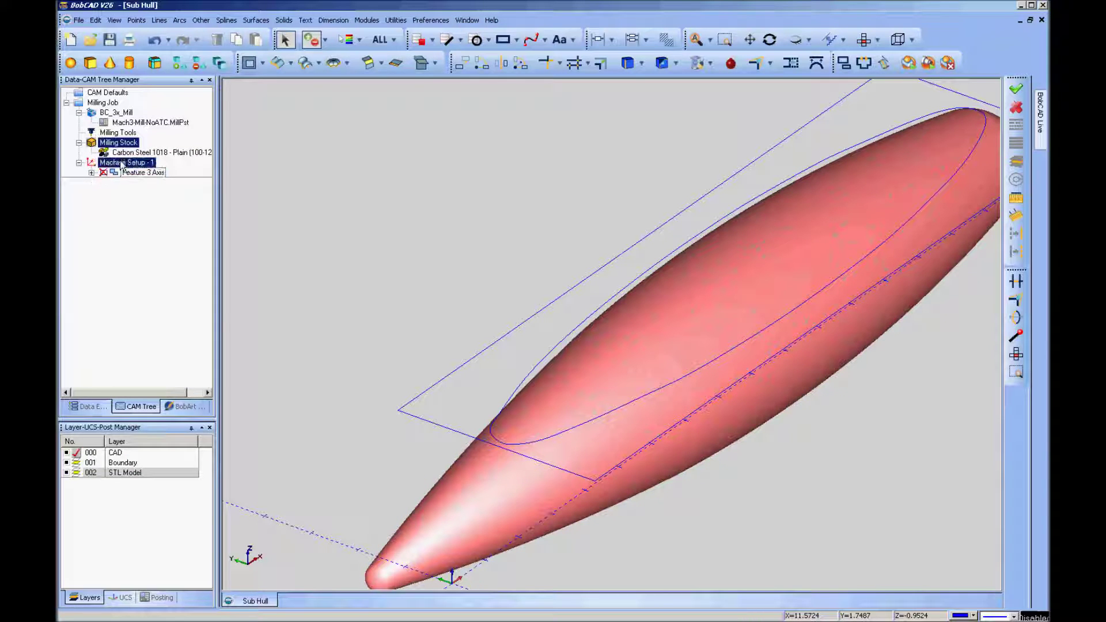
{"action": "right_click", "coordinate": [123, 167]}
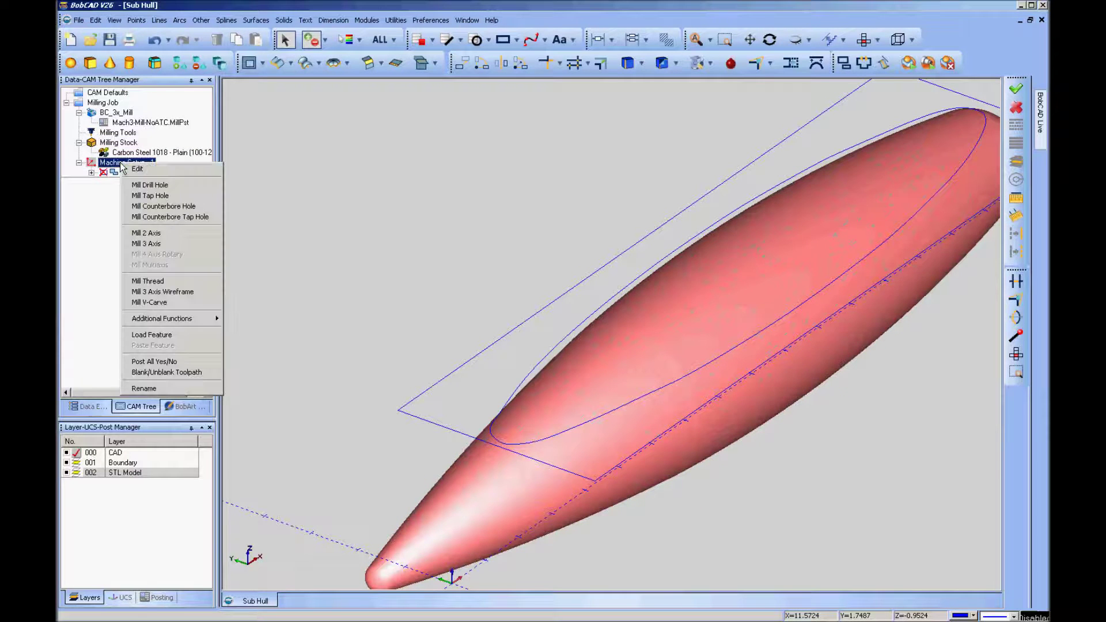
{"action": "left_click", "coordinate": [150, 233]}
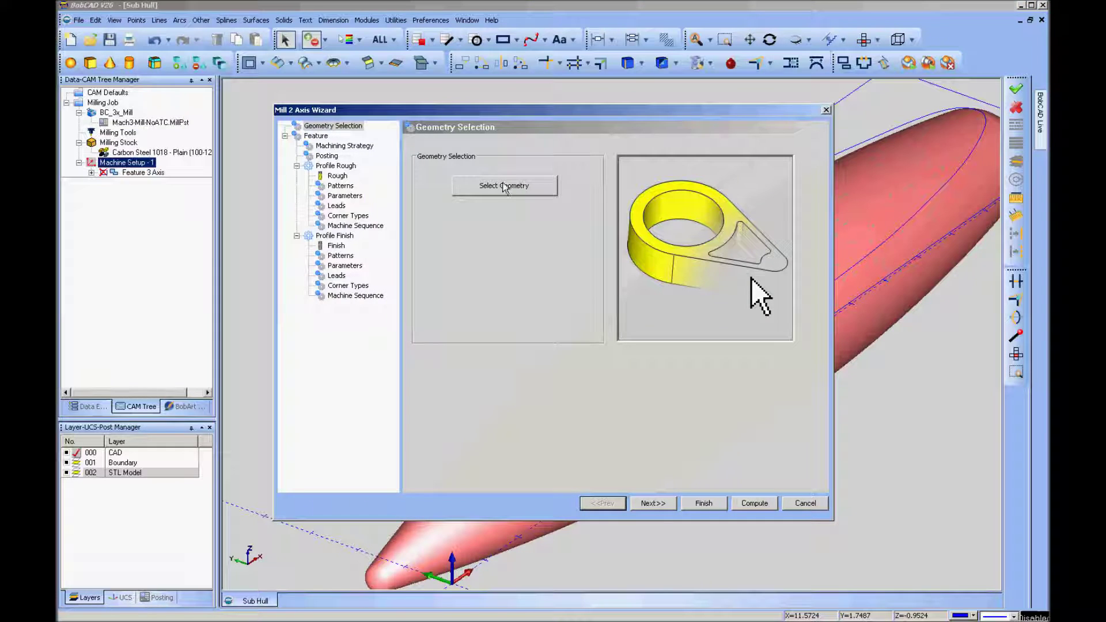
{"action": "left_click", "coordinate": [504, 186]}
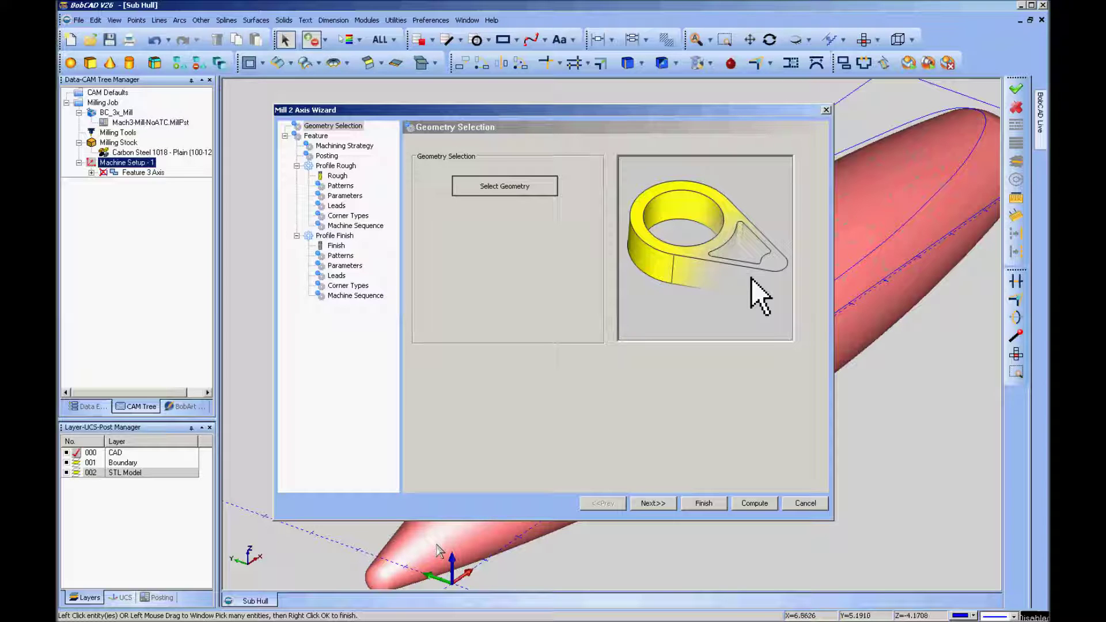
{"action": "left_click", "coordinate": [505, 186]}
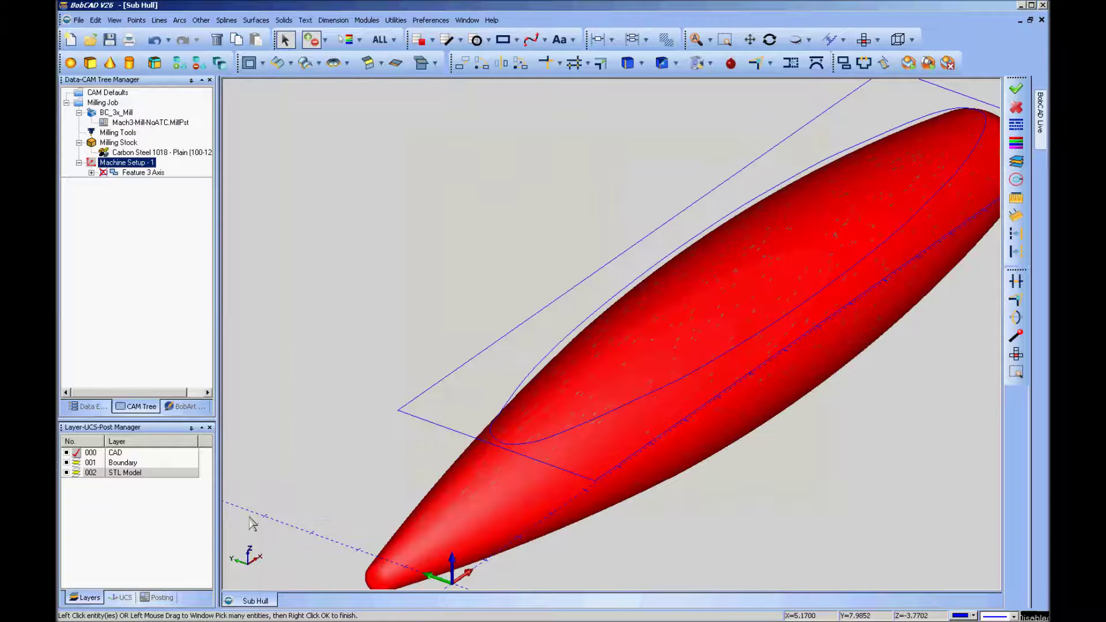
With the STL Model layer hidden, pick the hull-top boundary curve as the feature geometry.
{"action": "right_click", "coordinate": [380, 204]}
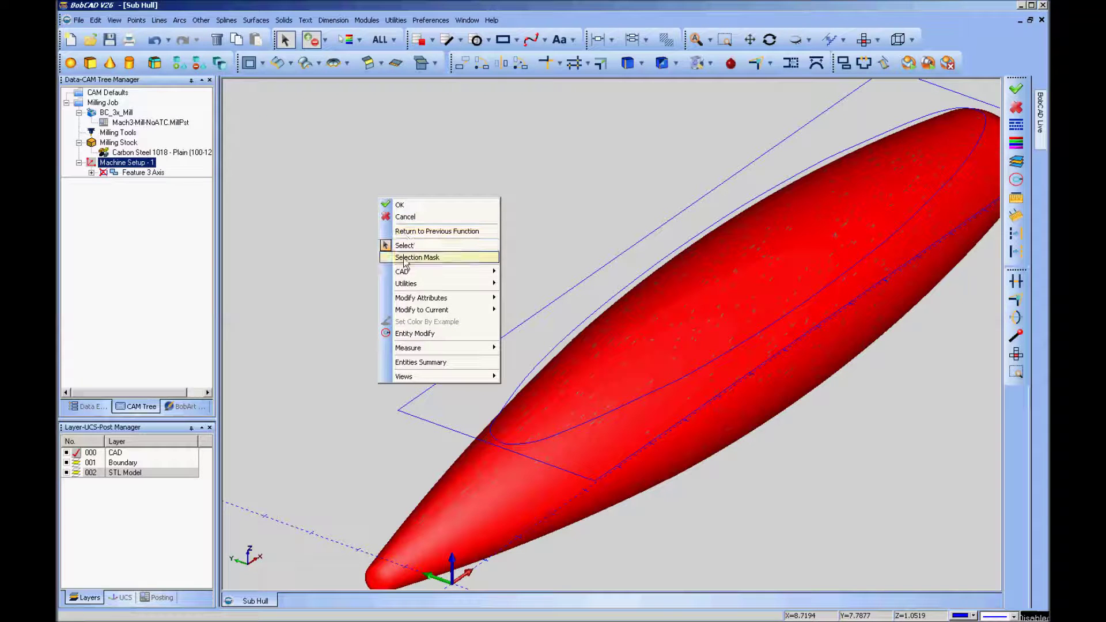
{"action": "left_click", "coordinate": [415, 219]}
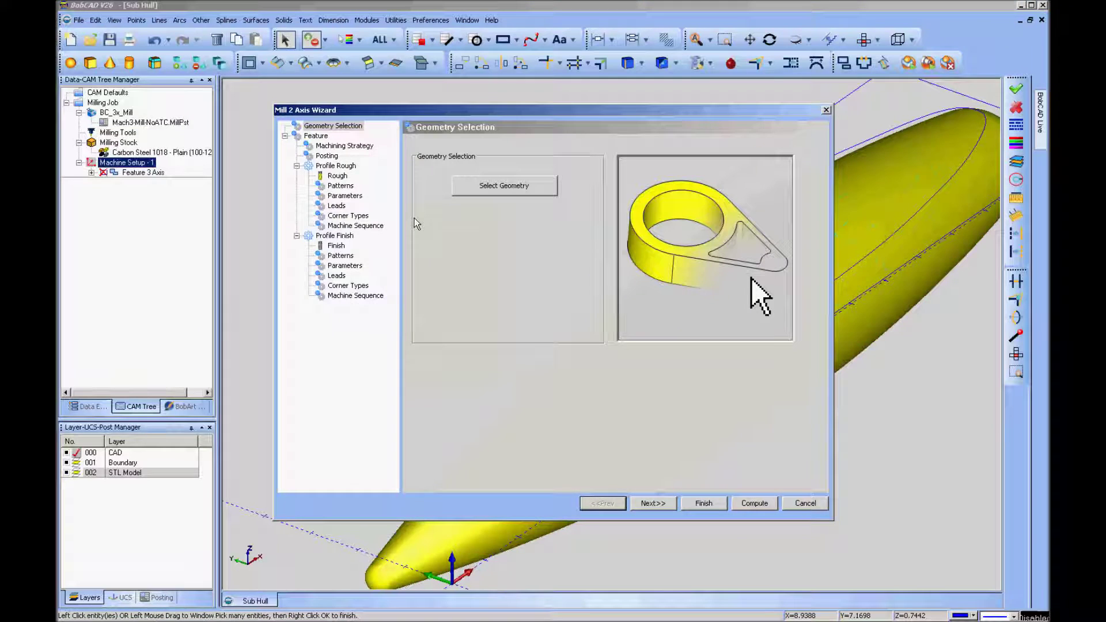
{"action": "left_click", "coordinate": [497, 189]}
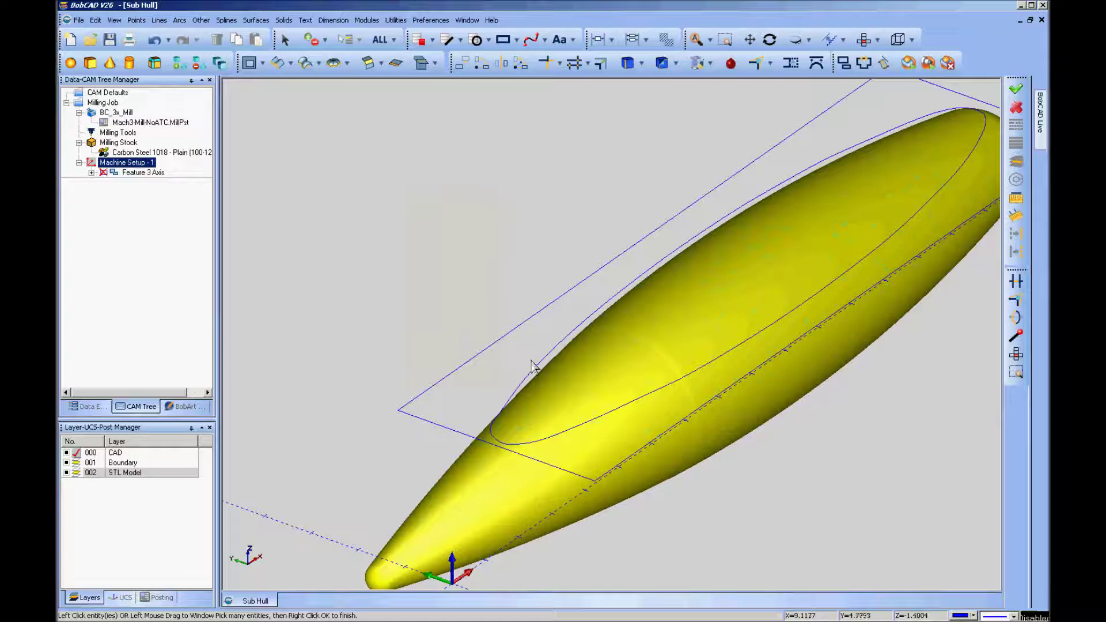
{"action": "left_click", "coordinate": [67, 473]}
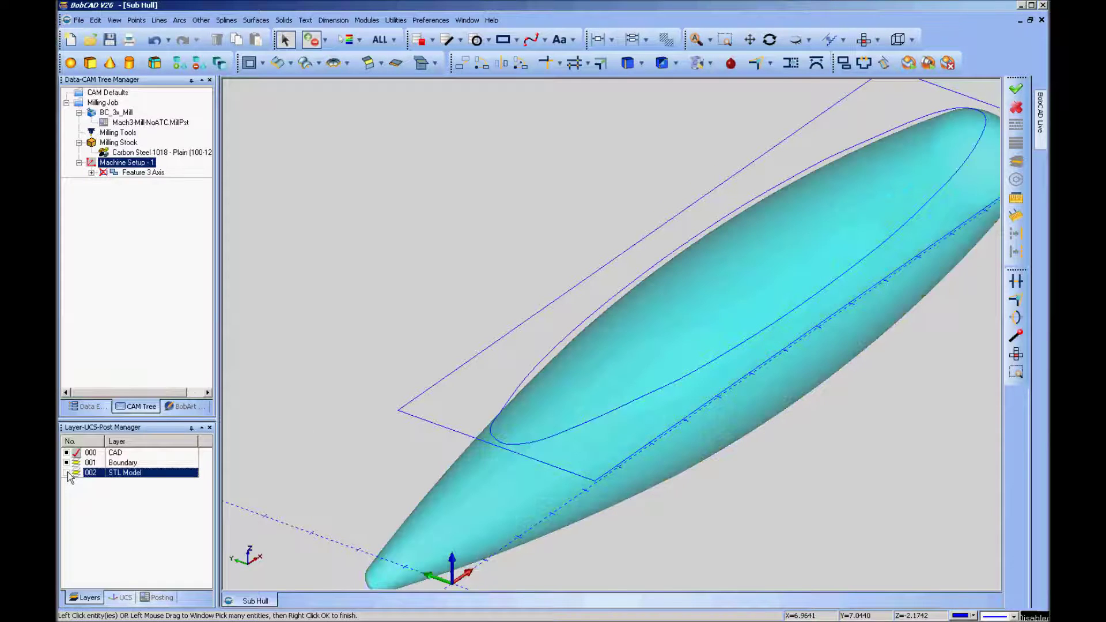
{"action": "left_click", "coordinate": [527, 375]}
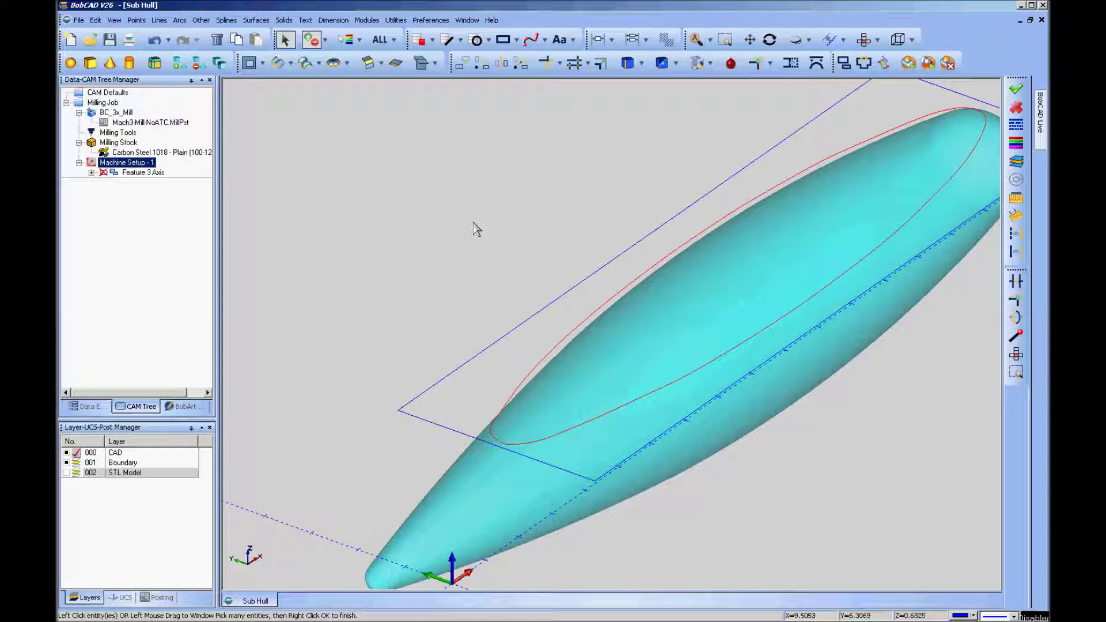
{"action": "right_click", "coordinate": [474, 224]}
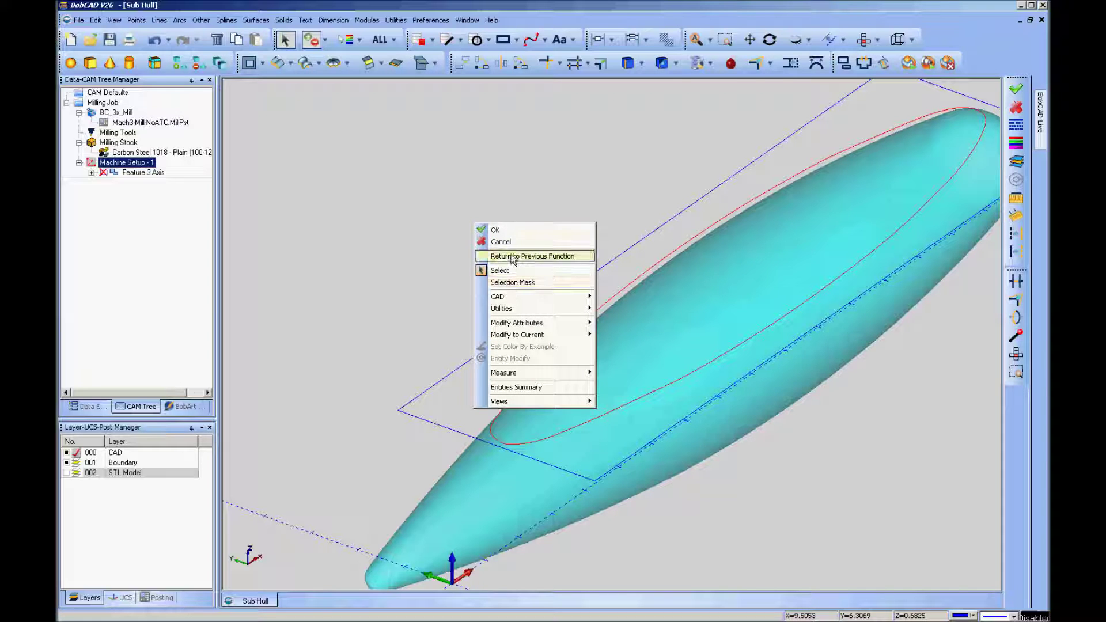
{"action": "left_click", "coordinate": [514, 234]}
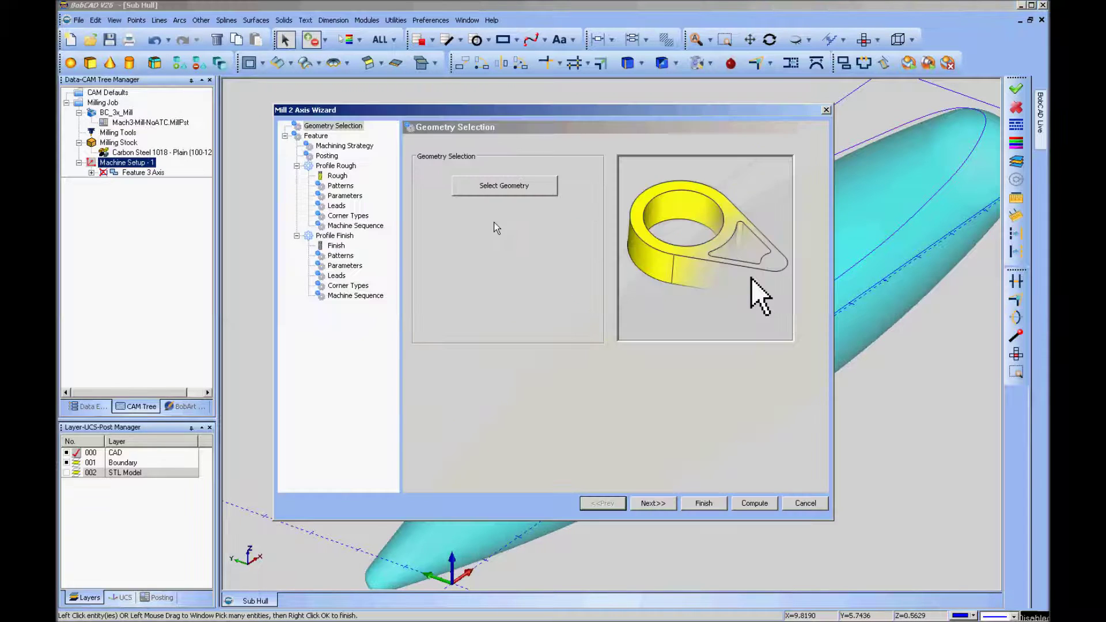
{"action": "left_click", "coordinate": [661, 504]}
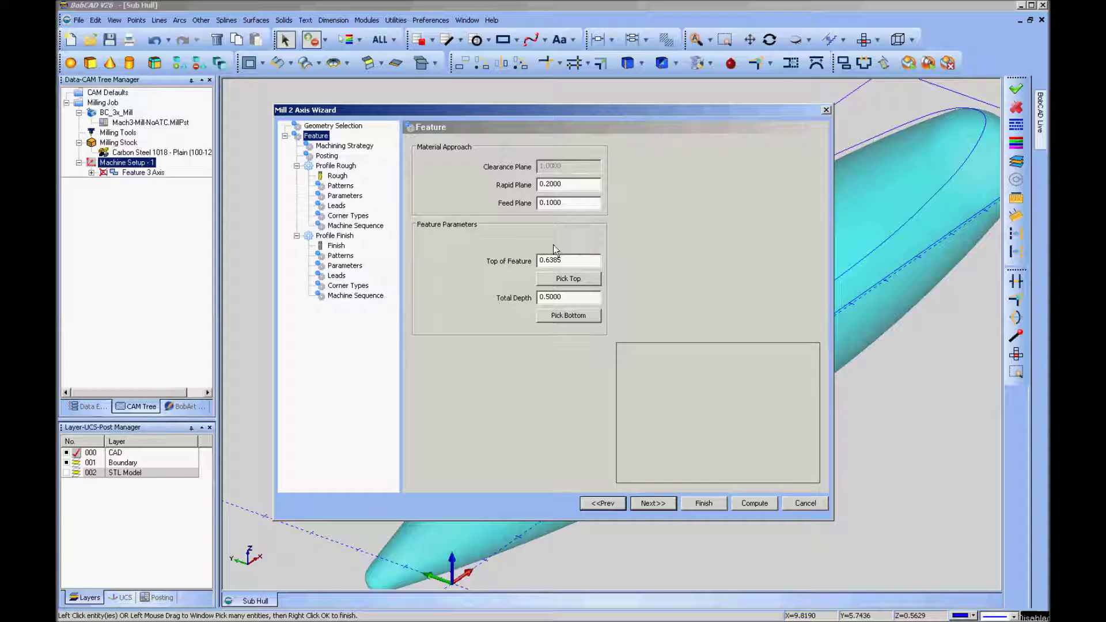
Set Top of Feature 1, Total Depth 1, Rapid Plane 1.2 and Feed Plane 1.1.
{"action": "left_click_drag", "start_coordinate": [546, 260], "coordinate": [569, 259]}
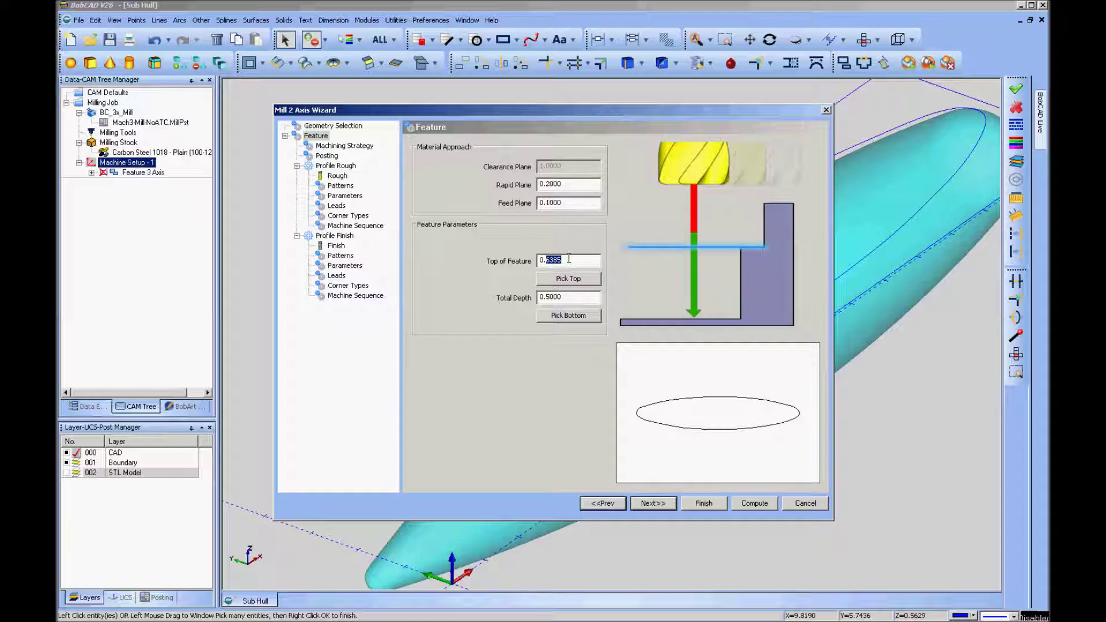
{"action": "key", "text": "BackSpace"}
{"action": "key", "text": "BackSpace"}
{"action": "type", "text": "1"}
{"action": "left_click", "coordinate": [553, 297]}
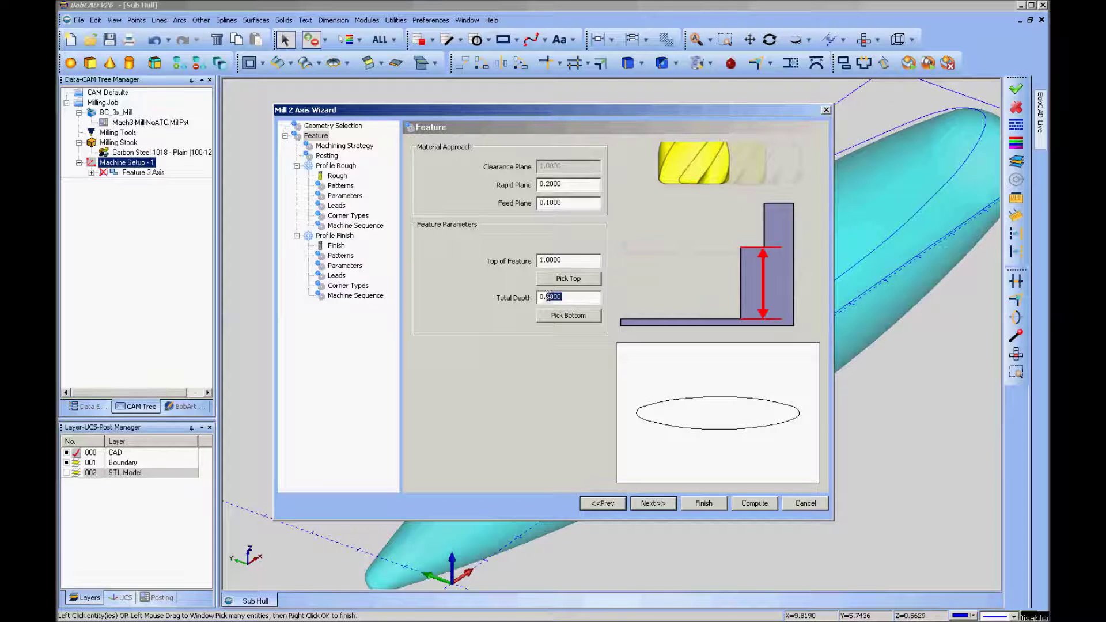
{"action": "left_click_drag", "start_coordinate": [561, 298], "coordinate": [527, 297]}
{"action": "type", "text": "1"}
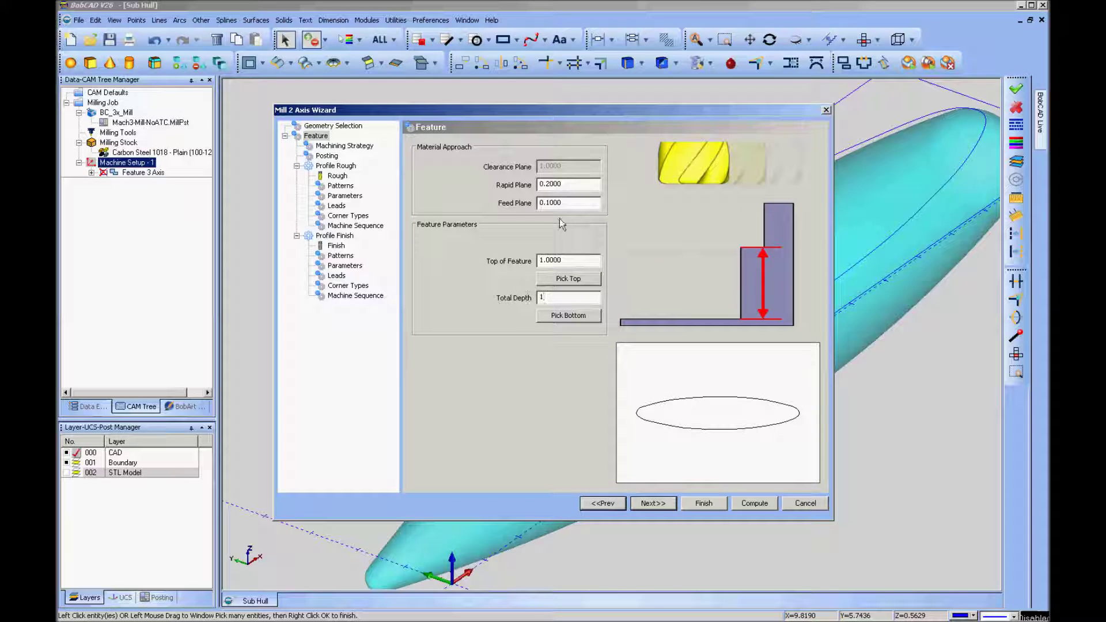
{"action": "left_click", "coordinate": [544, 186]}
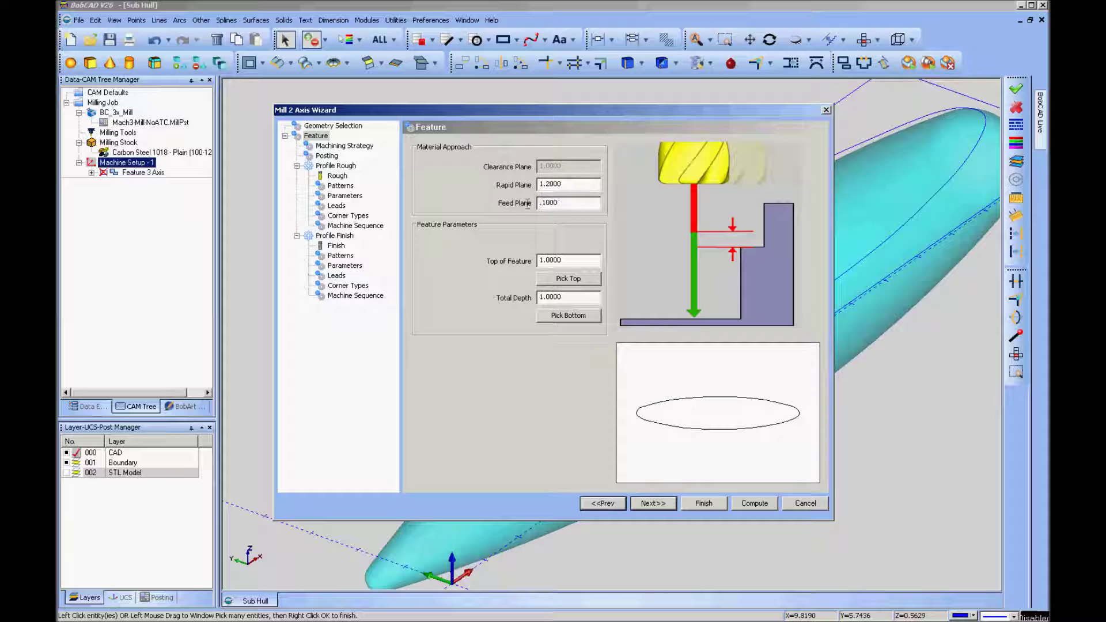
{"action": "type", "text": "1"}
{"action": "left_click", "coordinate": [653, 503]}
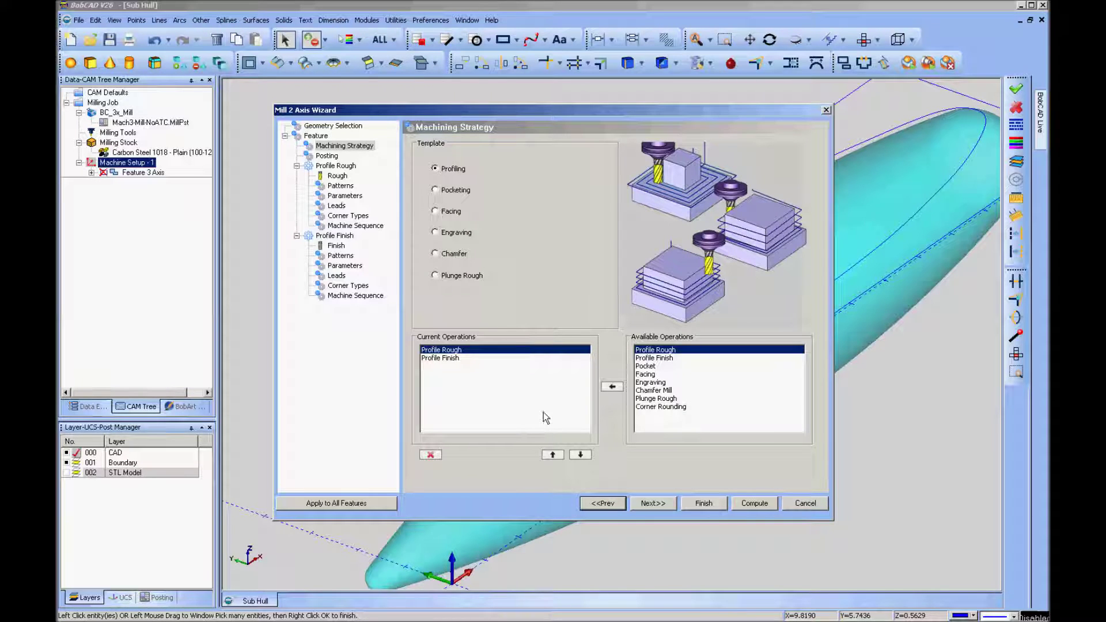
Replace the Profile Rough and Profile Finish operations with a single Pocket operation.
{"action": "left_click", "coordinate": [431, 455]}
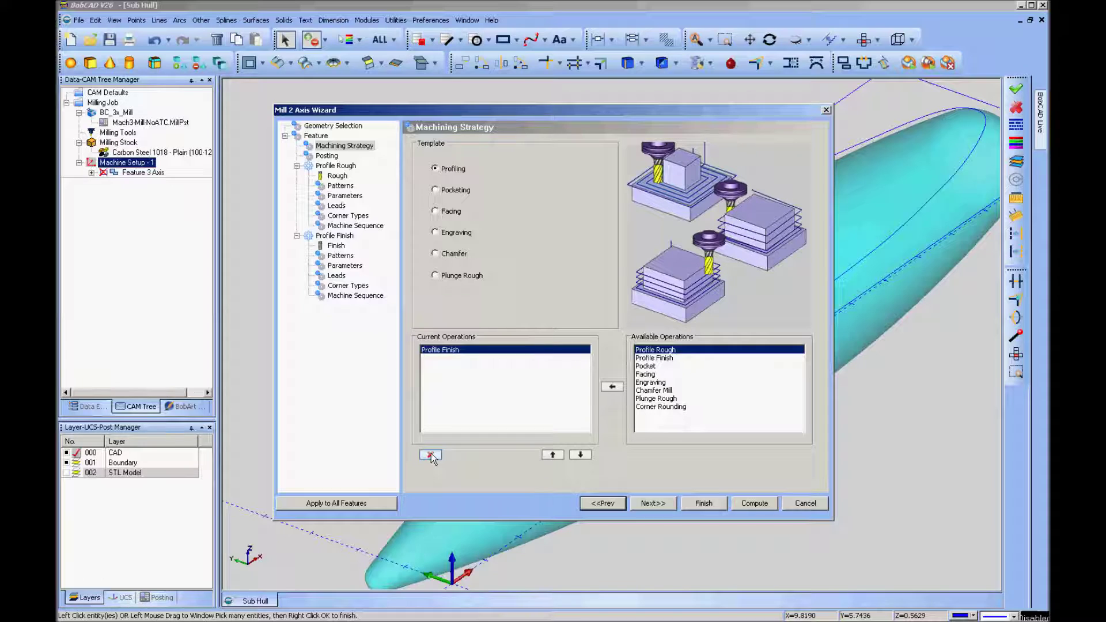
{"action": "left_click", "coordinate": [431, 456]}
{"action": "left_click", "coordinate": [646, 368]}
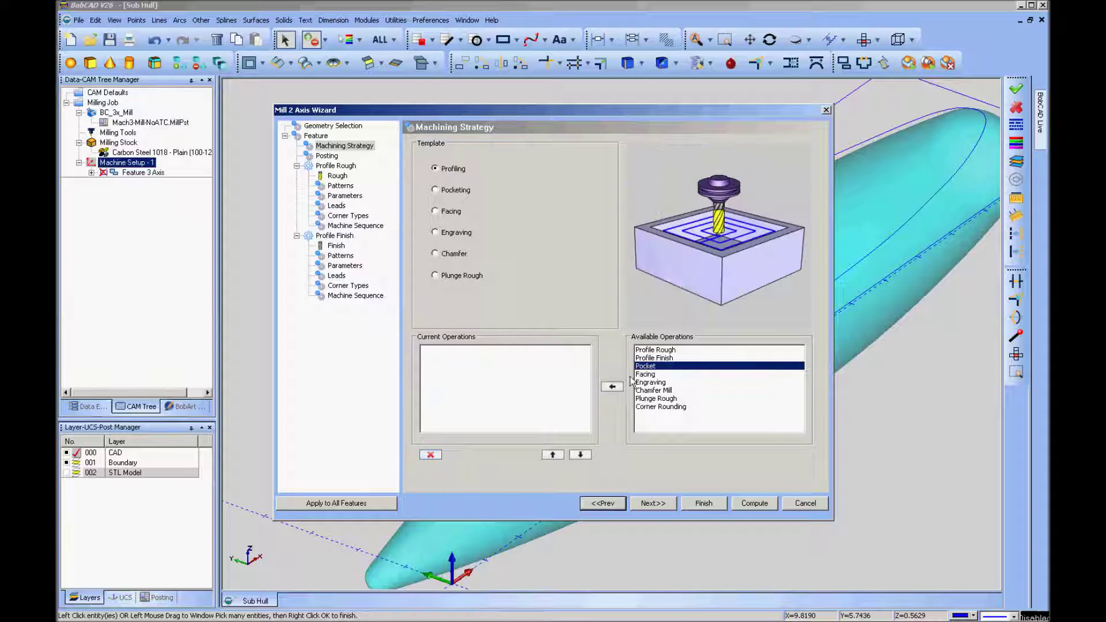
{"action": "left_click", "coordinate": [612, 387]}
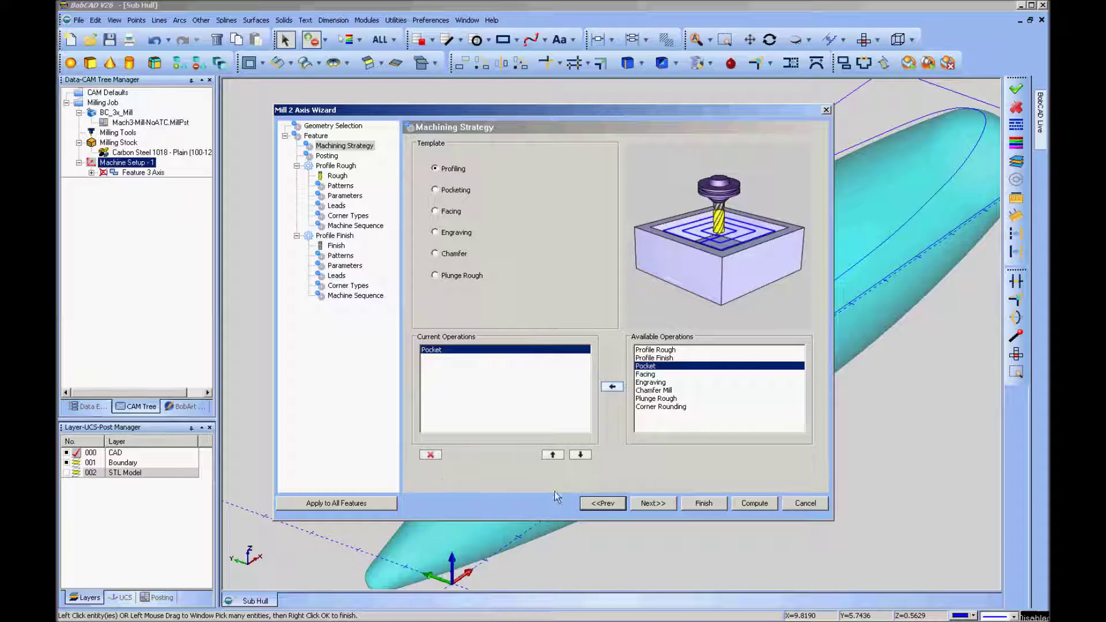
{"action": "left_click", "coordinate": [653, 504]}
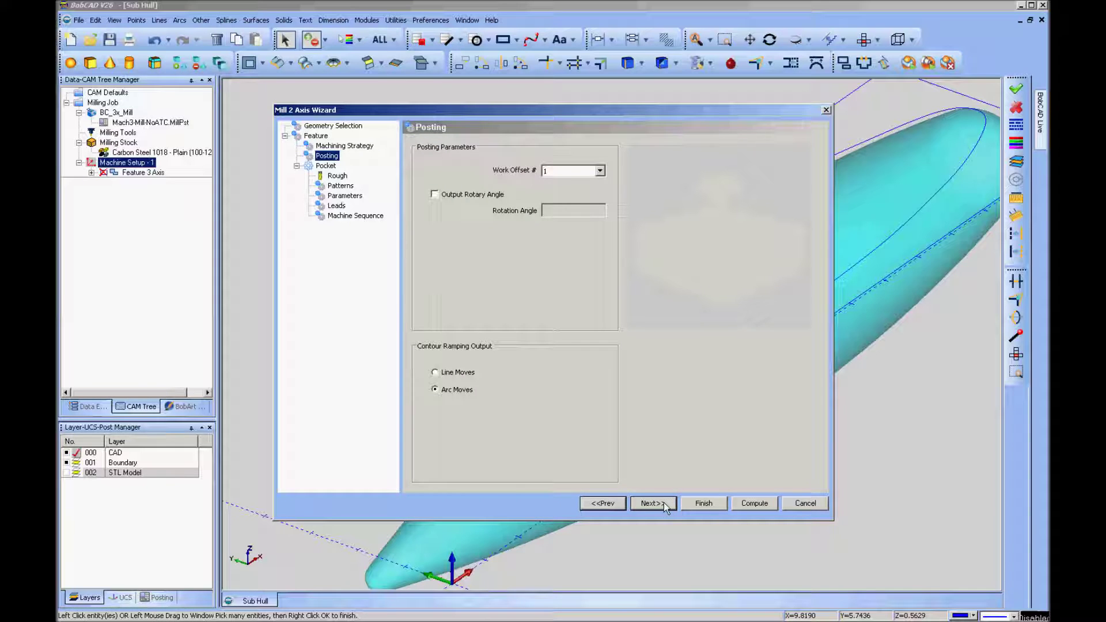
{"action": "left_click", "coordinate": [664, 503]}
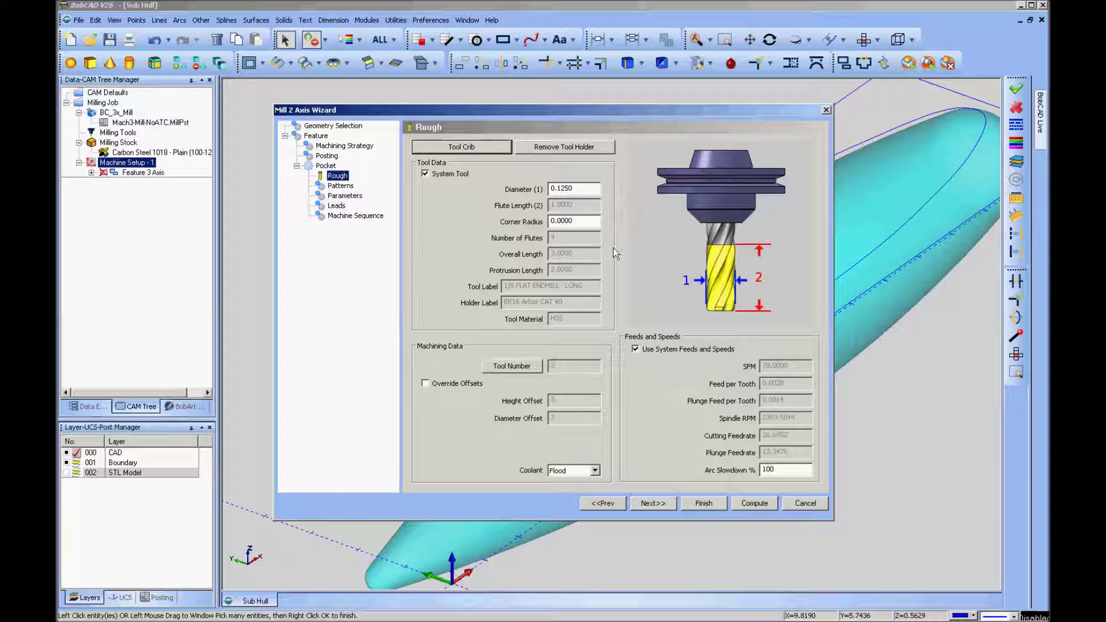
Choose the 1/2 FLAT ENDMILL 2-FLUTE from the Tool Crib as the pocket cutter.
{"action": "left_click", "coordinate": [495, 149]}
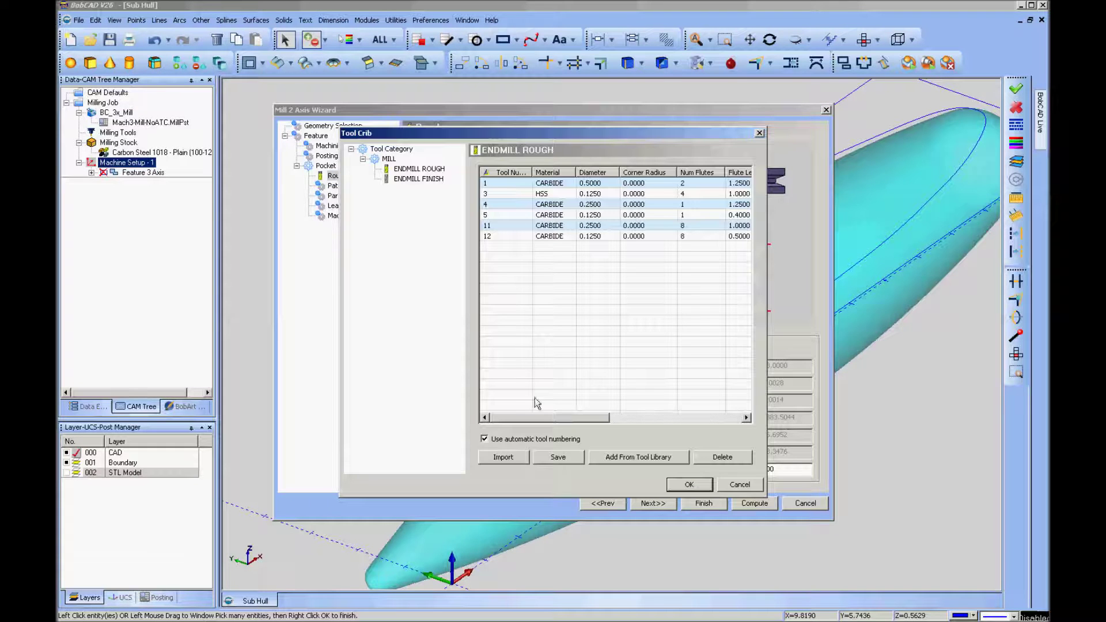
{"action": "left_click_drag", "start_coordinate": [551, 419], "coordinate": [659, 419]}
{"action": "left_click", "coordinate": [636, 184]}
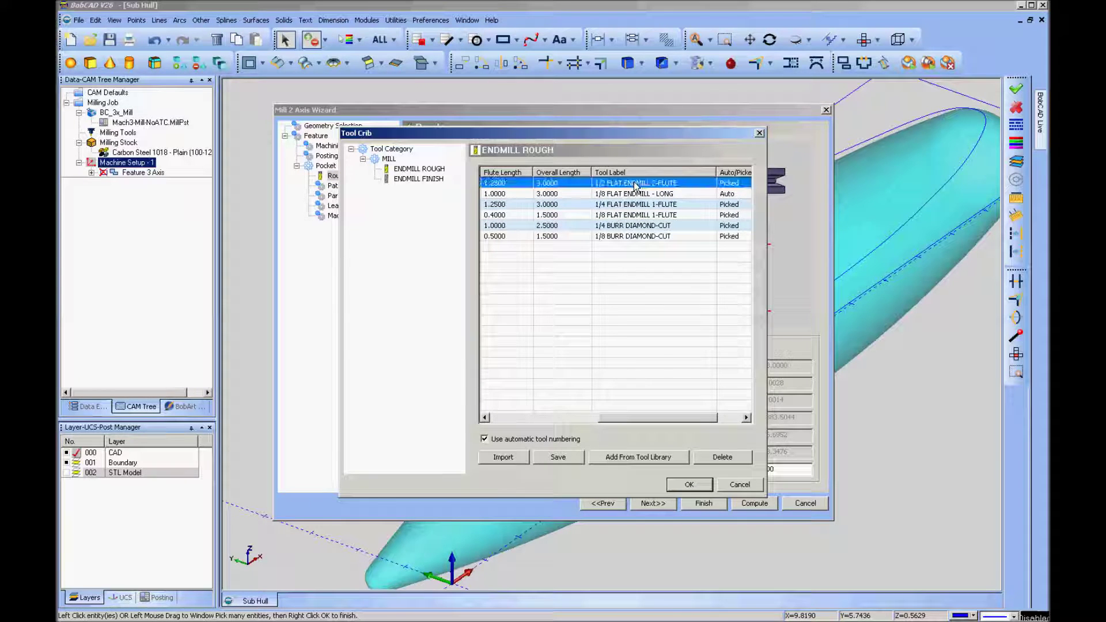
{"action": "left_click", "coordinate": [697, 484]}
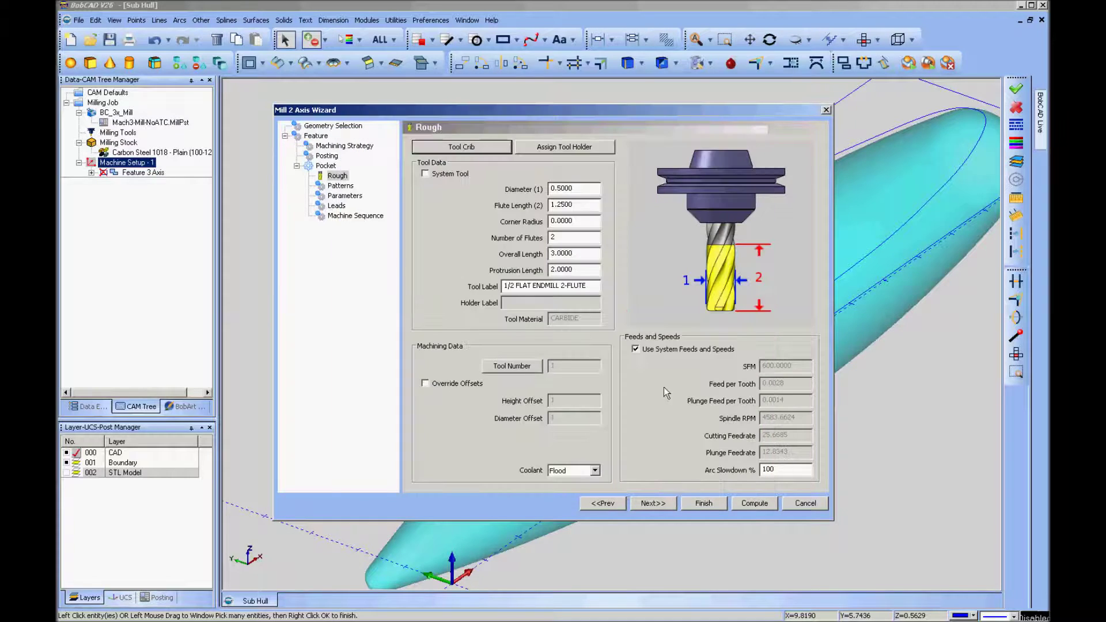
Set Side Allowance to 0 and compute the pocket toolpath over the hull top.
{"action": "left_click", "coordinate": [653, 504]}
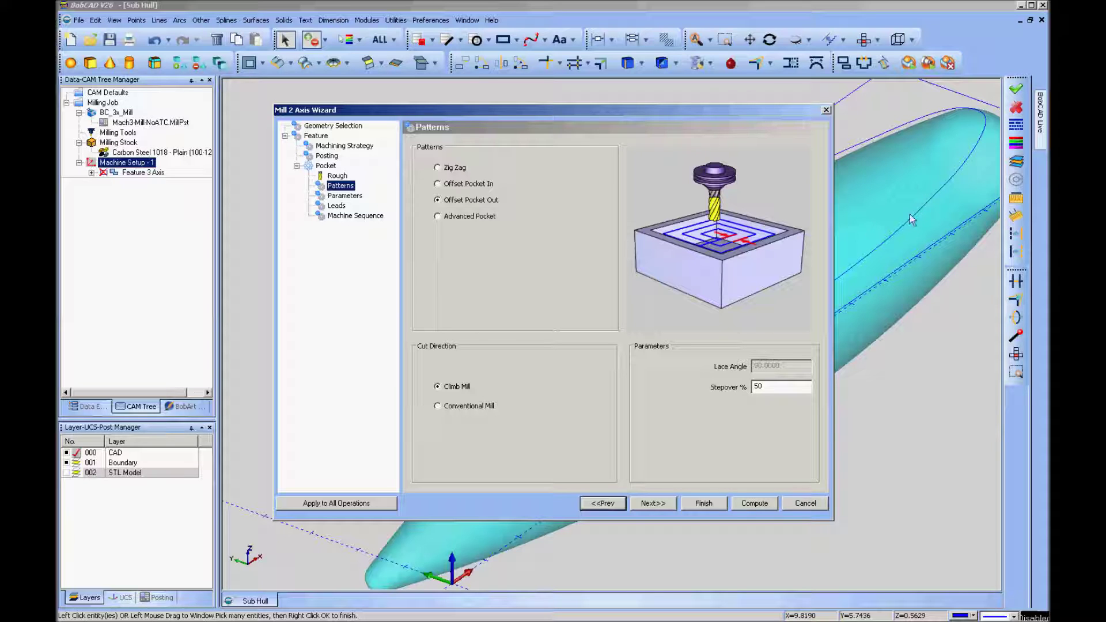
{"action": "left_click", "coordinate": [653, 503]}
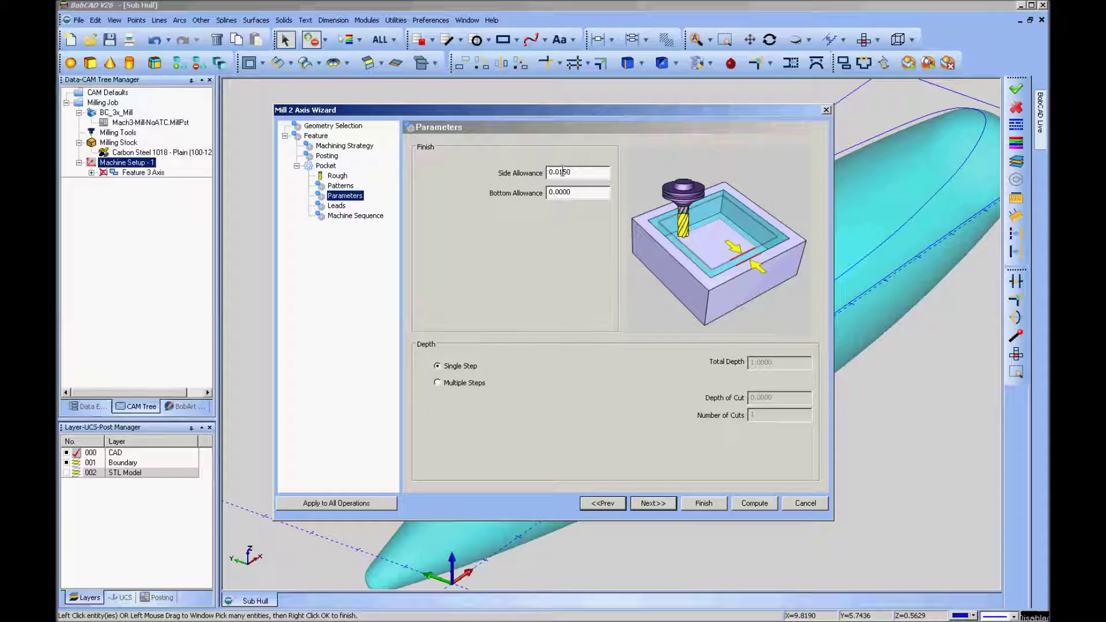
{"action": "left_click_drag", "start_coordinate": [559, 171], "coordinate": [598, 172]}
{"action": "key", "text": "BackSpace"}
{"action": "left_click", "coordinate": [653, 503]}
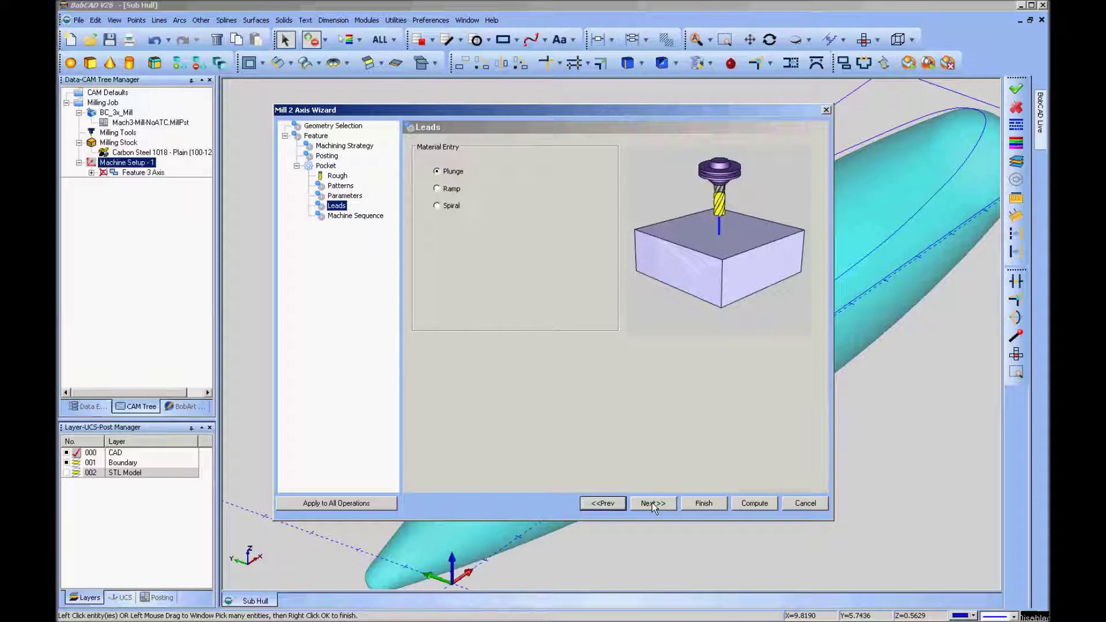
{"action": "left_click", "coordinate": [654, 504]}
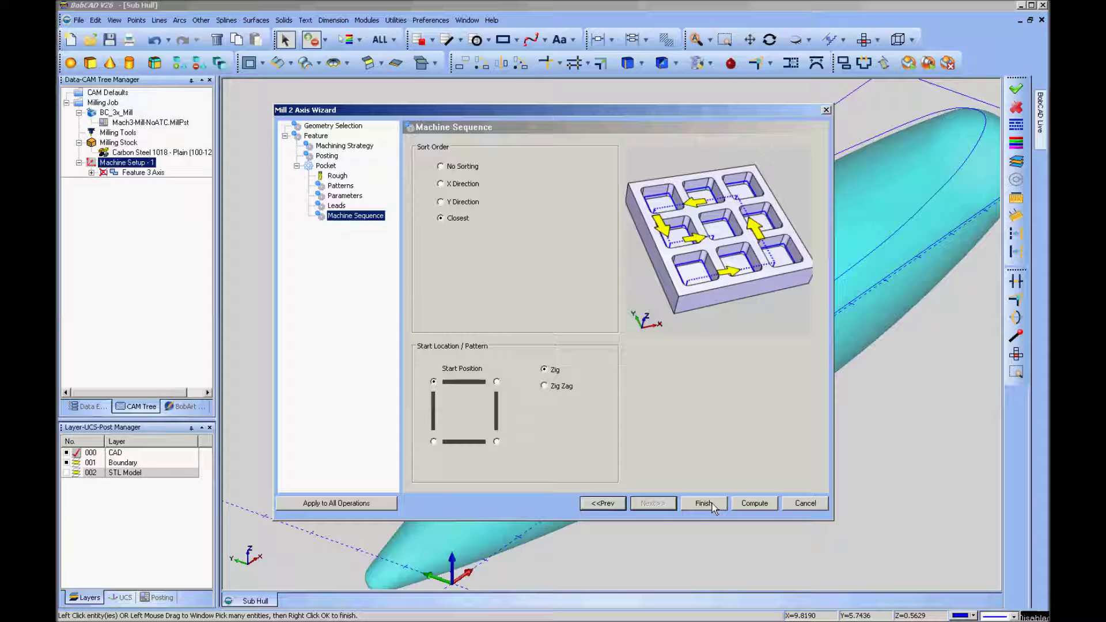
{"action": "left_click", "coordinate": [761, 503]}
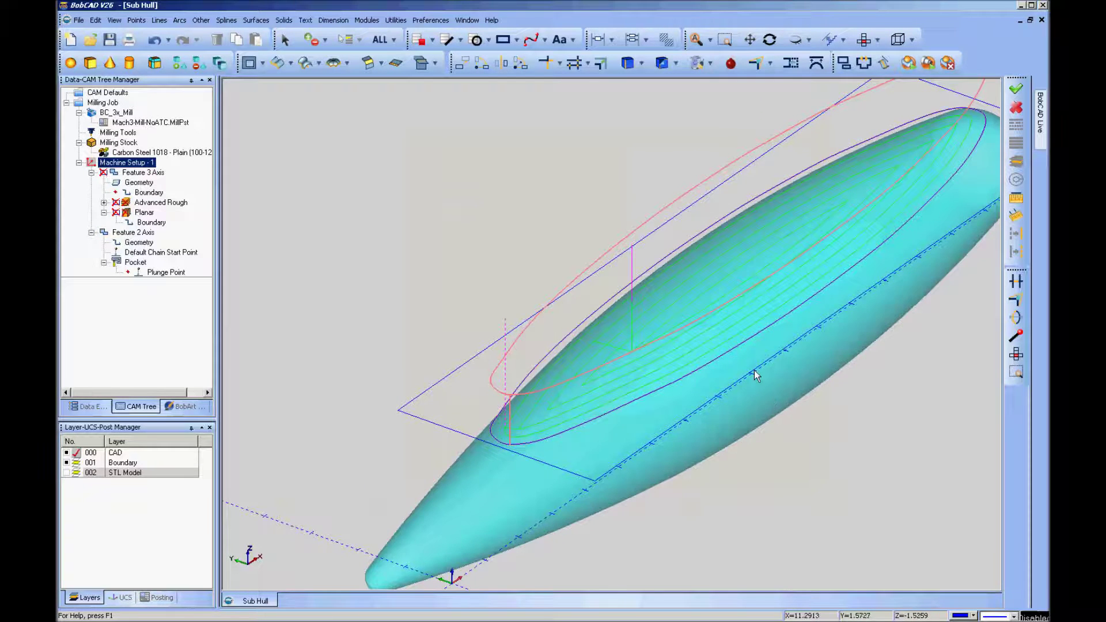
Hide the Milling Stock from its right-click menu in the job tree.
{"action": "scroll", "coordinate": [755, 371], "scroll_direction": "up", "scroll_amount": 2}
{"action": "left_click", "coordinate": [118, 143]}
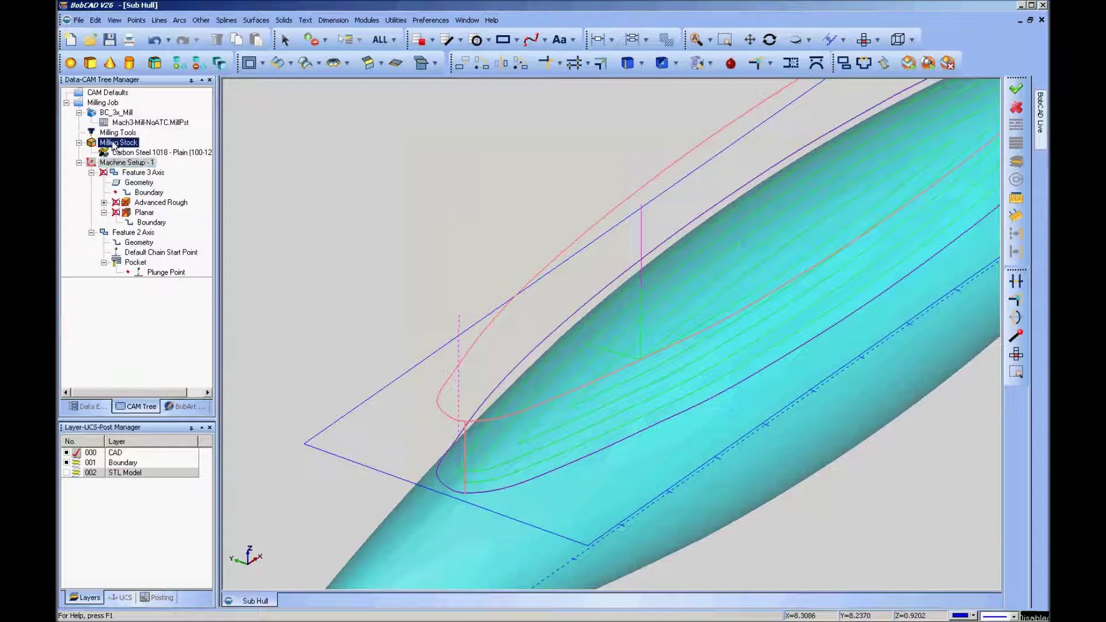
{"action": "right_click", "coordinate": [116, 148]}
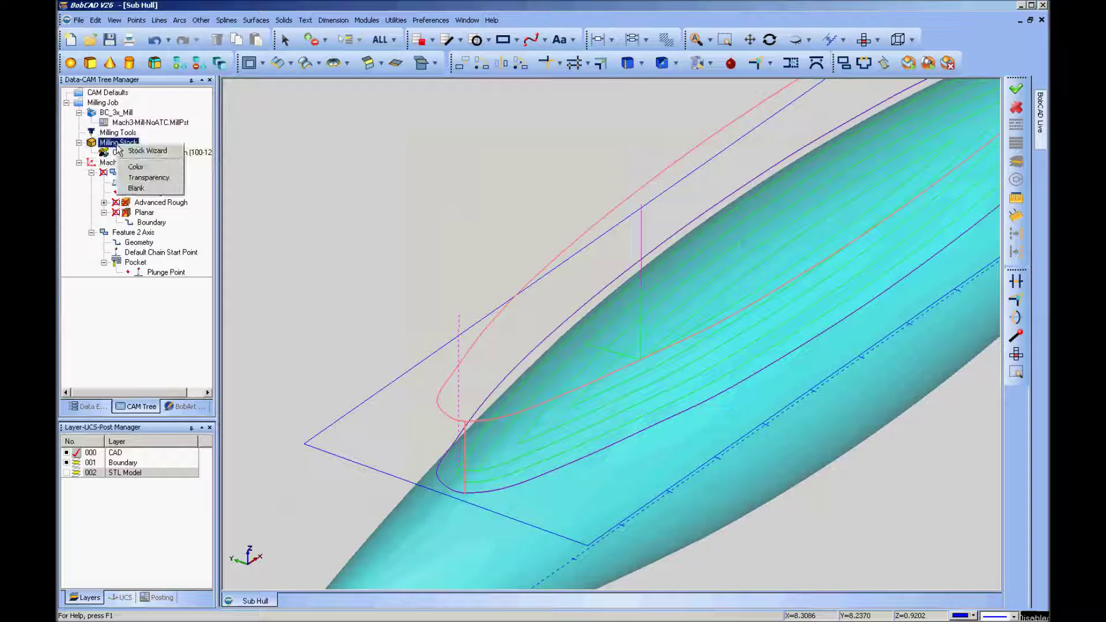
{"action": "left_click", "coordinate": [144, 186]}
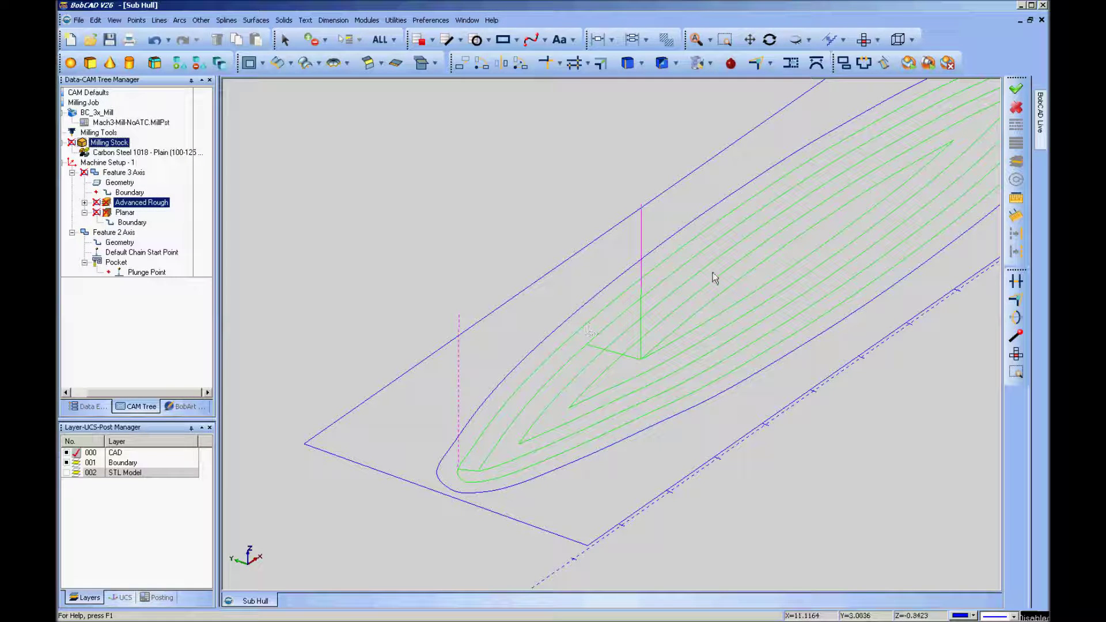
Show the Milling Stock solid again and switch to the Front view.
{"action": "left_click", "coordinate": [104, 144]}
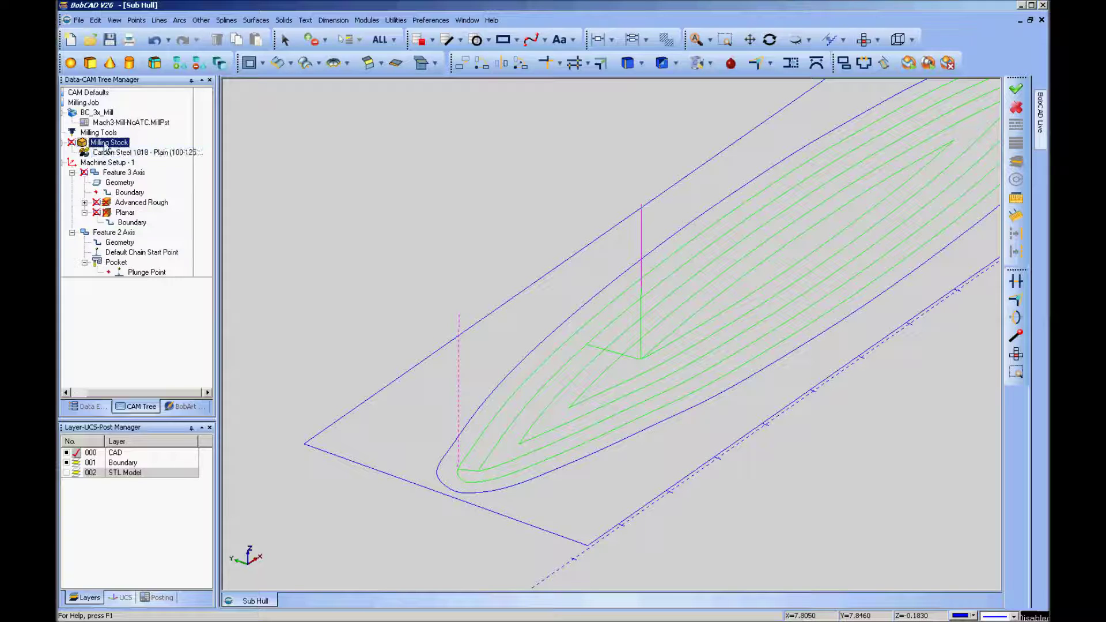
{"action": "right_click", "coordinate": [105, 145]}
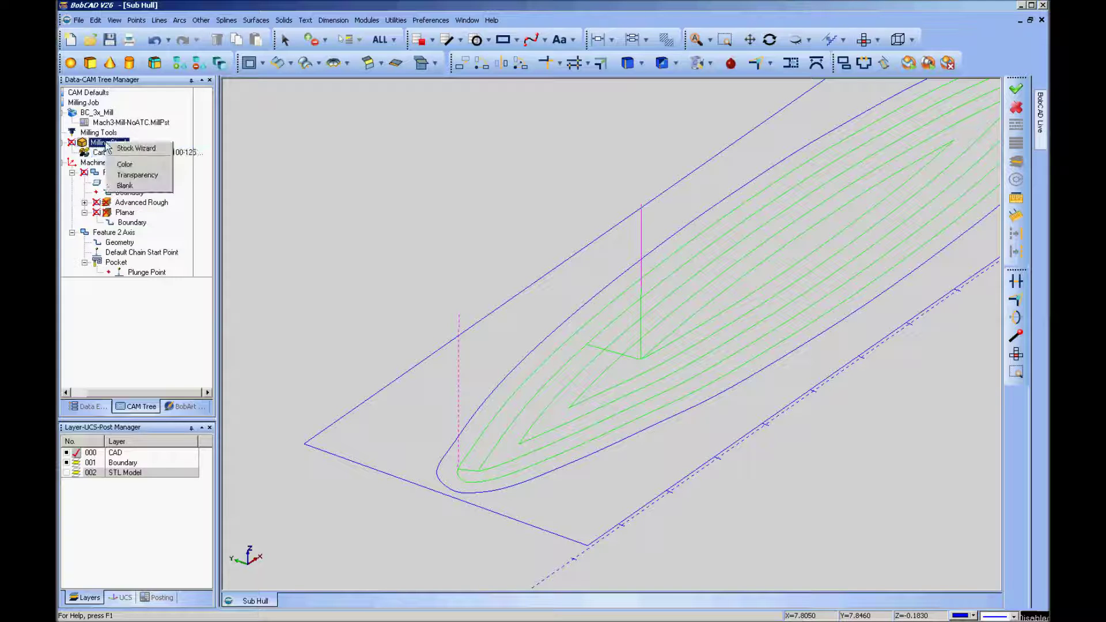
{"action": "left_click", "coordinate": [132, 184]}
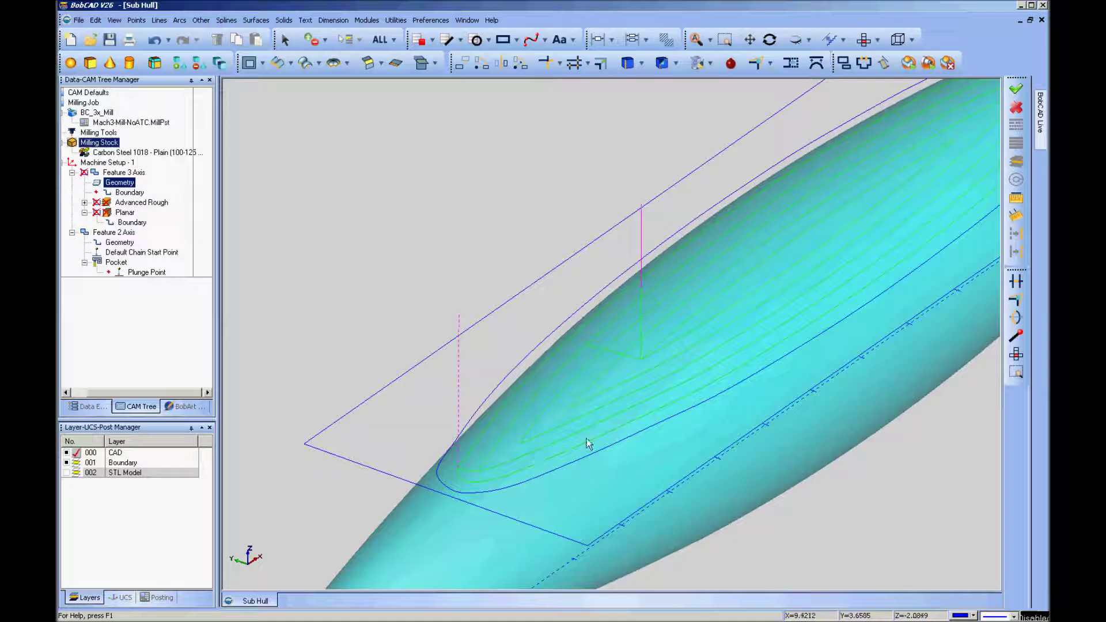
{"action": "left_click", "coordinate": [879, 41]}
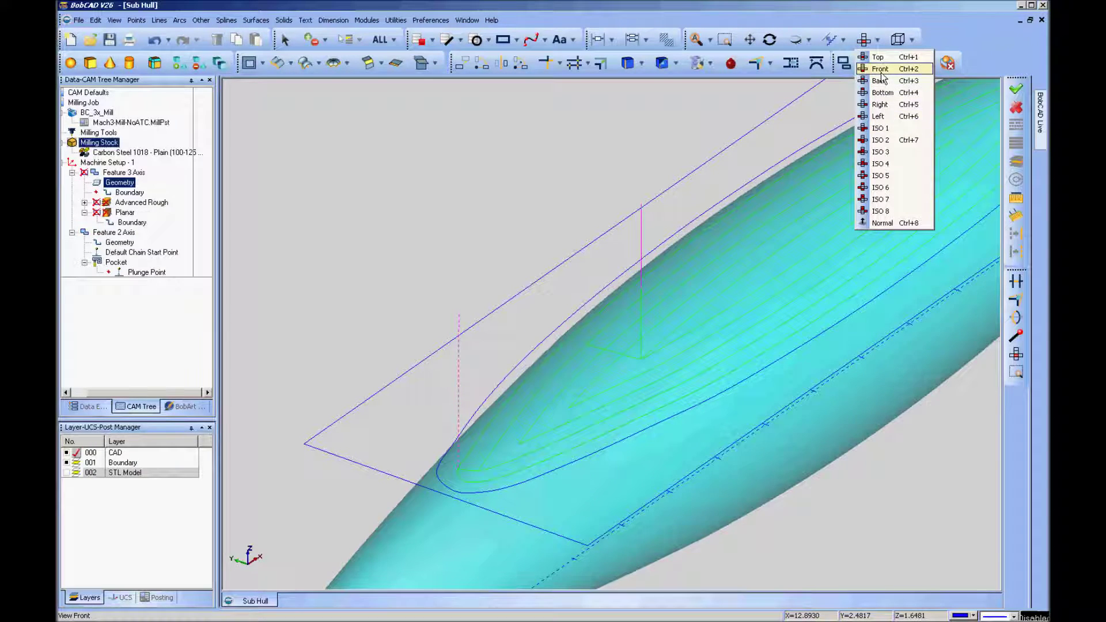
{"action": "left_click", "coordinate": [881, 73]}
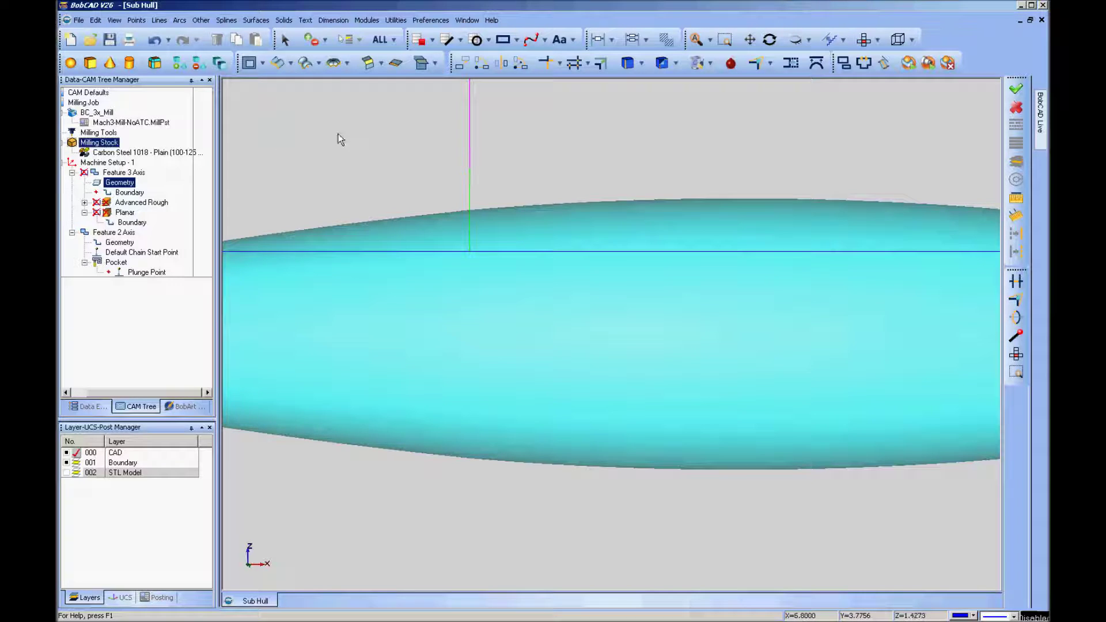
Start the machining simulation for the whole Milling Job from the CAM tree.
{"action": "left_click", "coordinate": [139, 203]}
{"action": "left_click", "coordinate": [105, 174]}
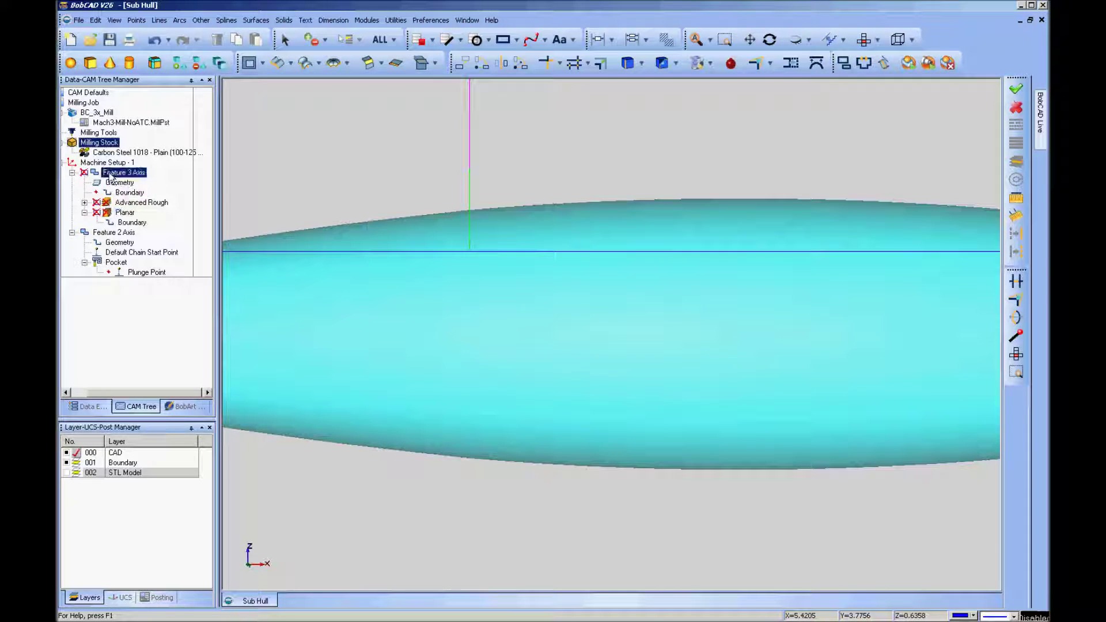
{"action": "left_click", "coordinate": [103, 233]}
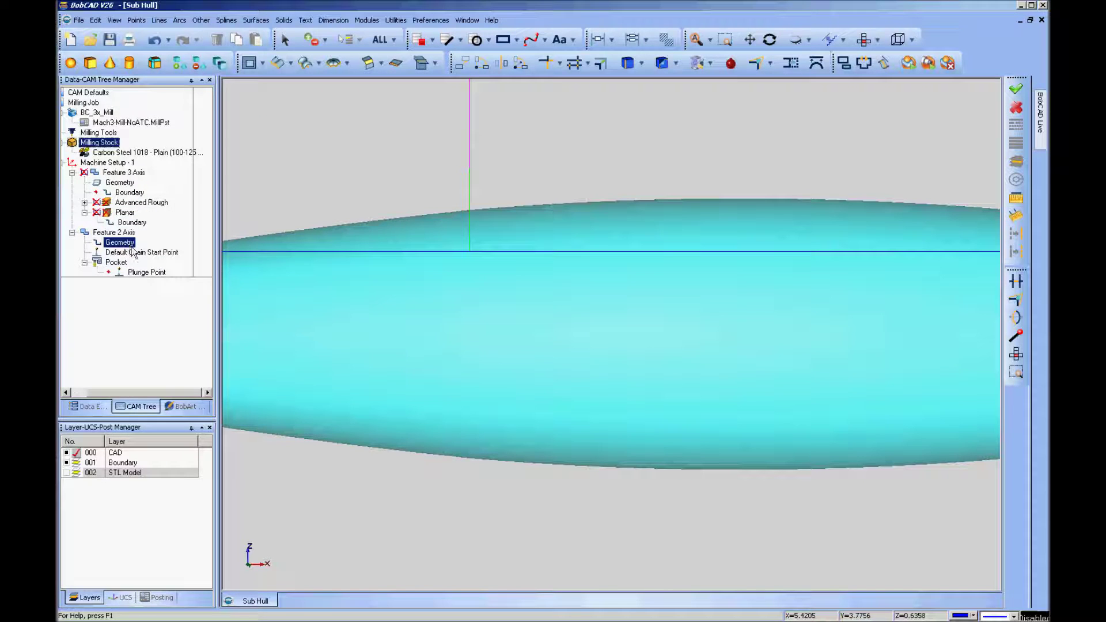
{"action": "left_click", "coordinate": [124, 264]}
{"action": "left_click", "coordinate": [123, 233]}
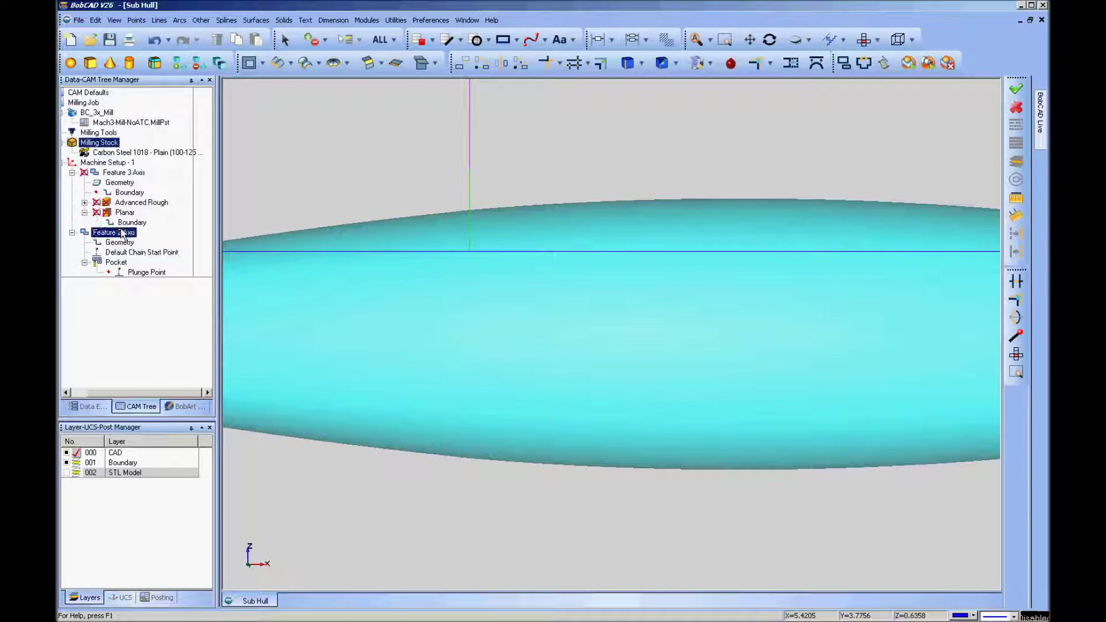
{"action": "left_click", "coordinate": [92, 113]}
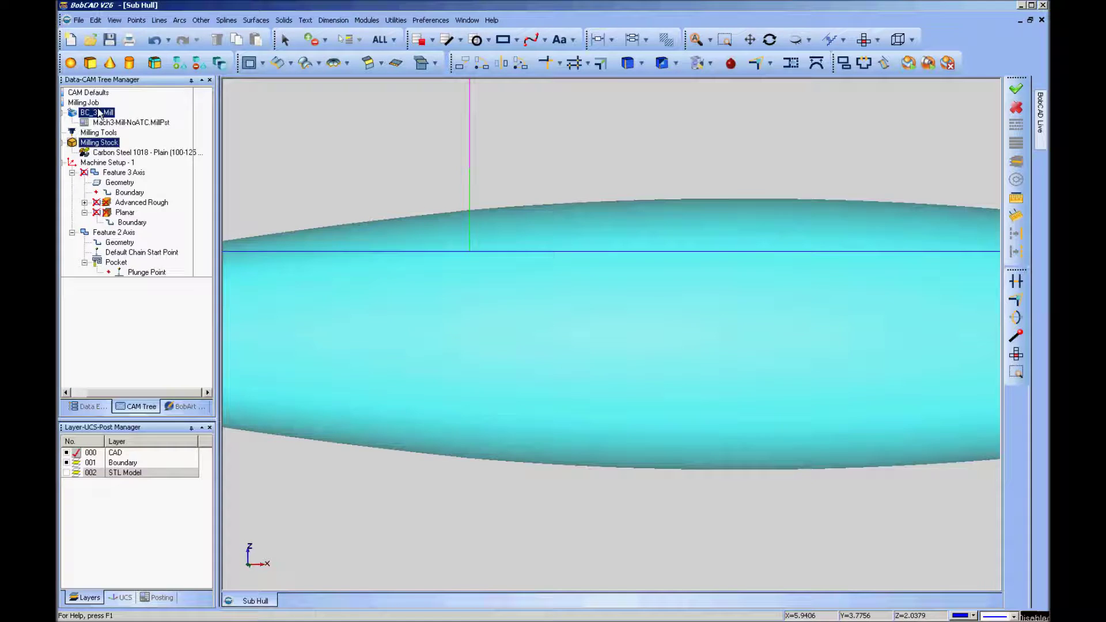
{"action": "left_click", "coordinate": [87, 103]}
{"action": "right_click", "coordinate": [98, 104]}
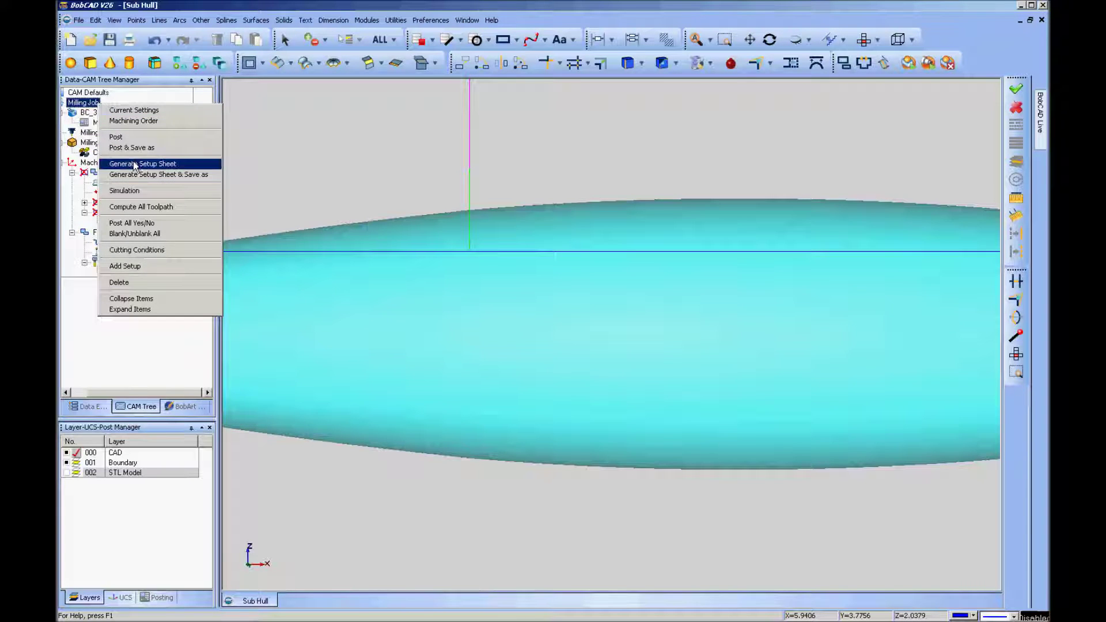
{"action": "left_click", "coordinate": [127, 191]}
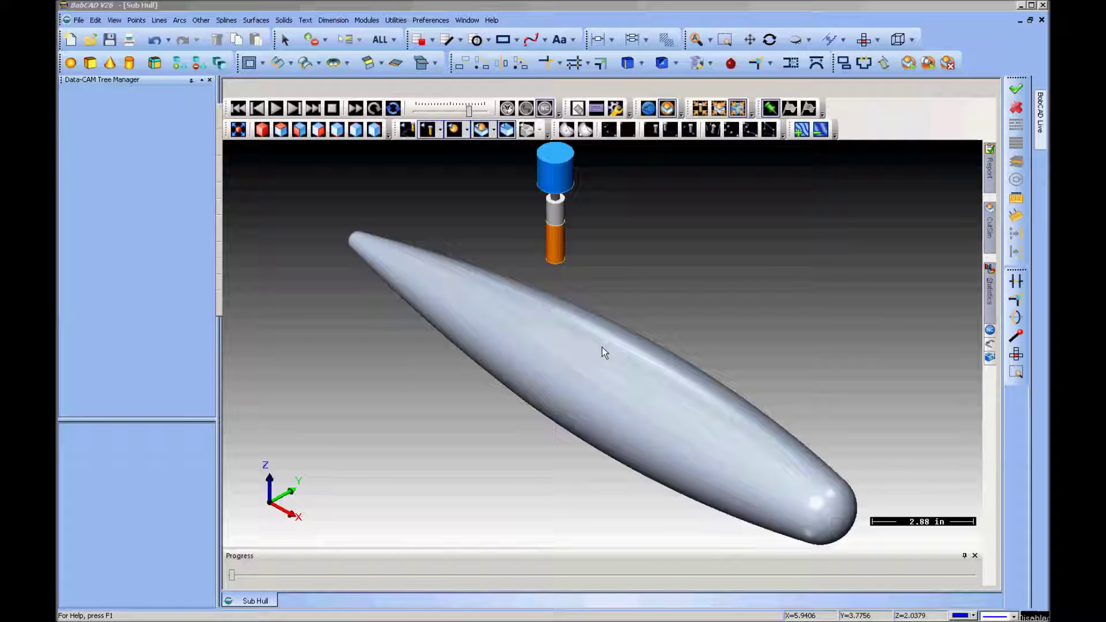
Change how the simulated stock is rendered from the stock display options.
{"action": "left_click", "coordinate": [507, 130]}
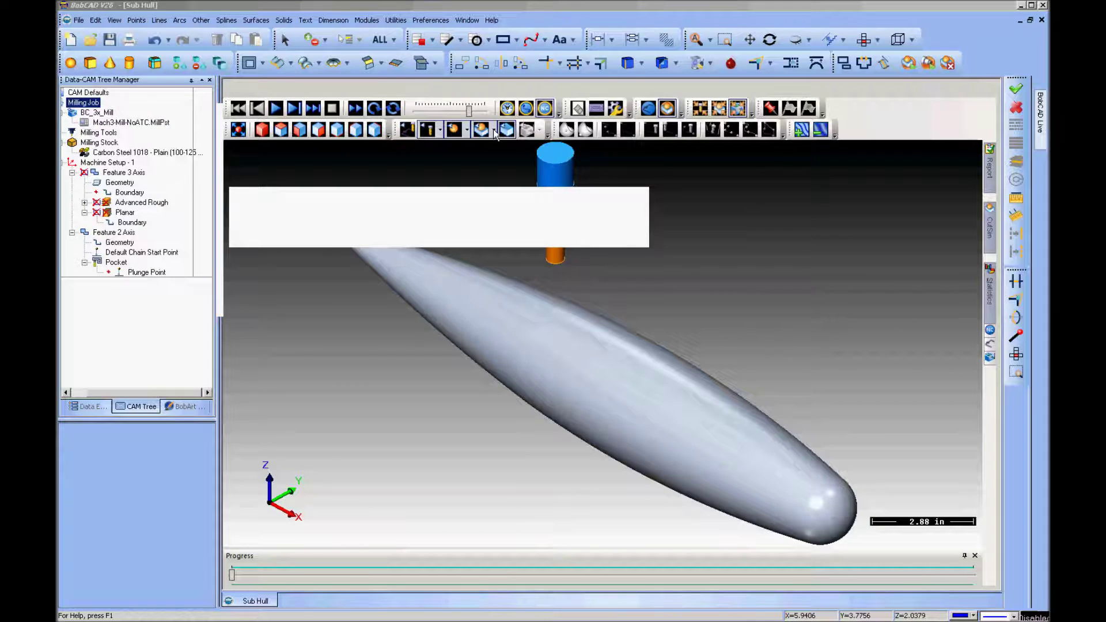
{"action": "left_click", "coordinate": [494, 132]}
{"action": "left_click", "coordinate": [506, 156]}
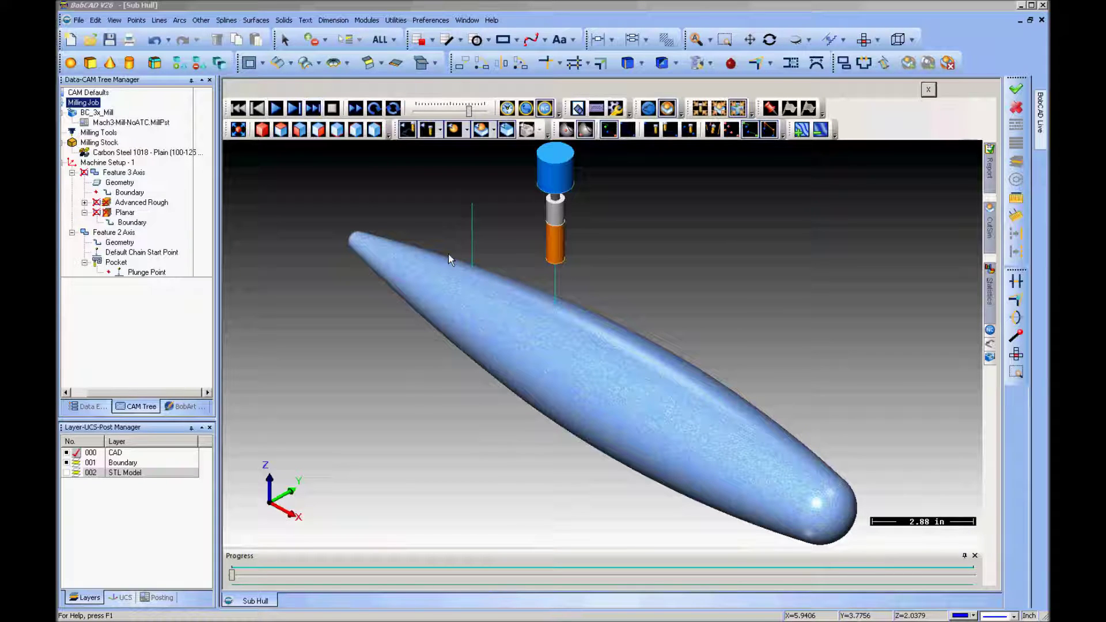
Run the simulation to plane the hull top, then bring up the CutSim settings.
{"action": "left_click", "coordinate": [276, 110]}
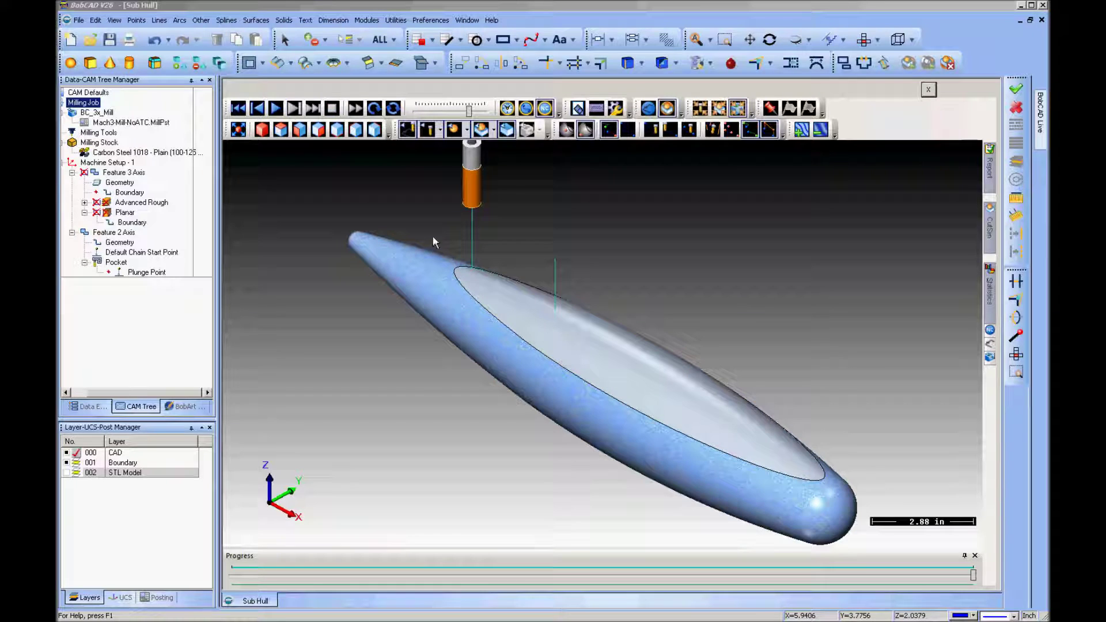
{"action": "middle_click_drag", "start_coordinate": [713, 298], "coordinate": [595, 349]}
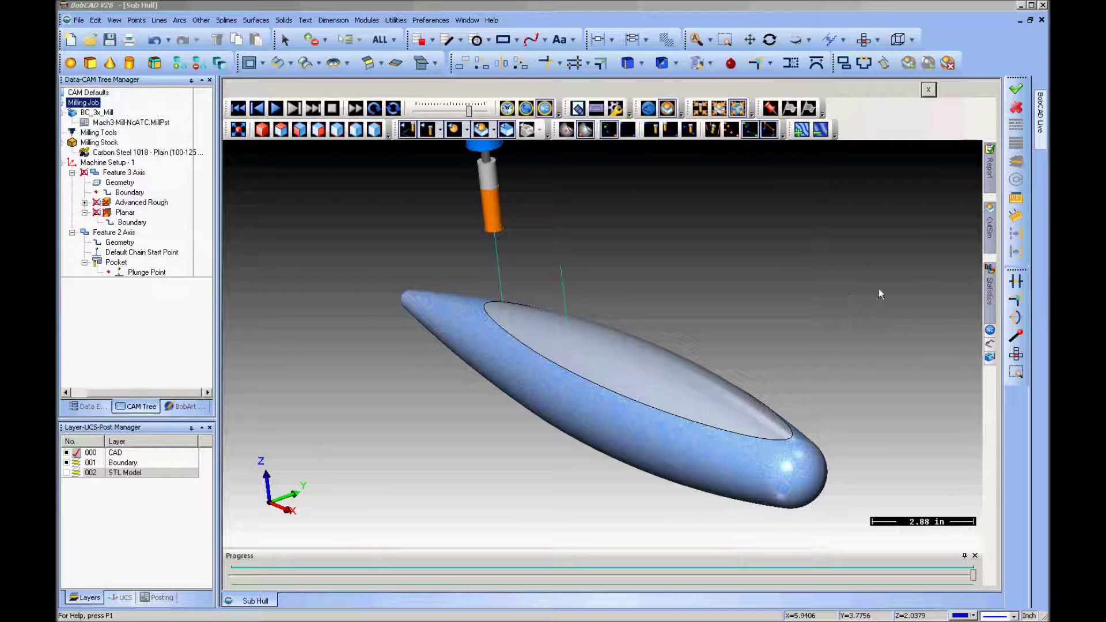
{"action": "left_click", "coordinate": [991, 226]}
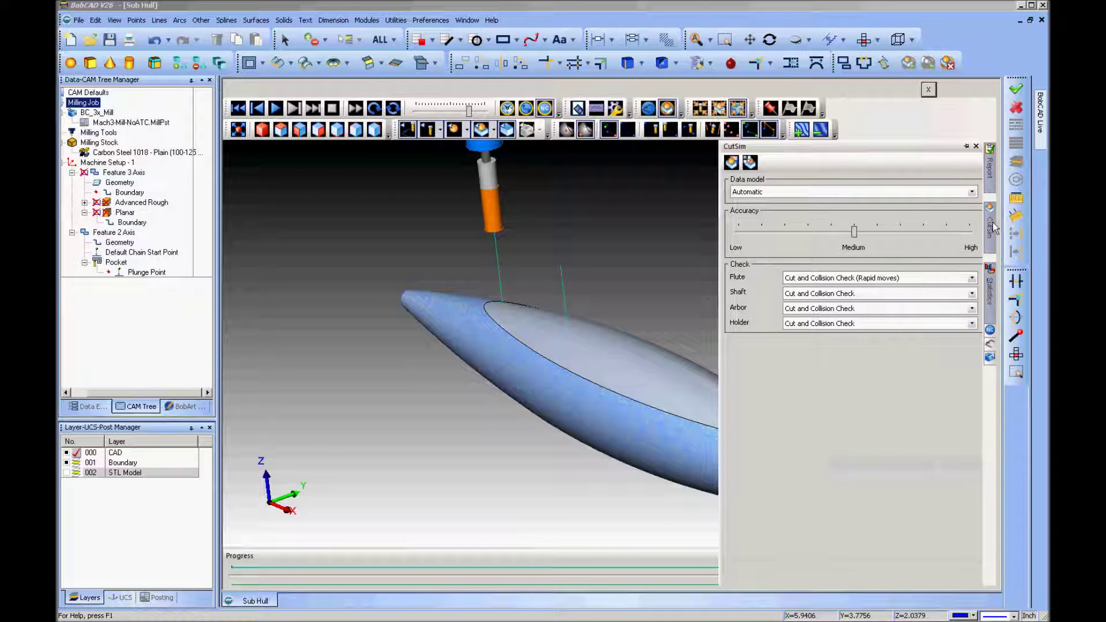
Save the cut stock as Planed Hull.stl, overwriting the existing file.
{"action": "left_click", "coordinate": [732, 163]}
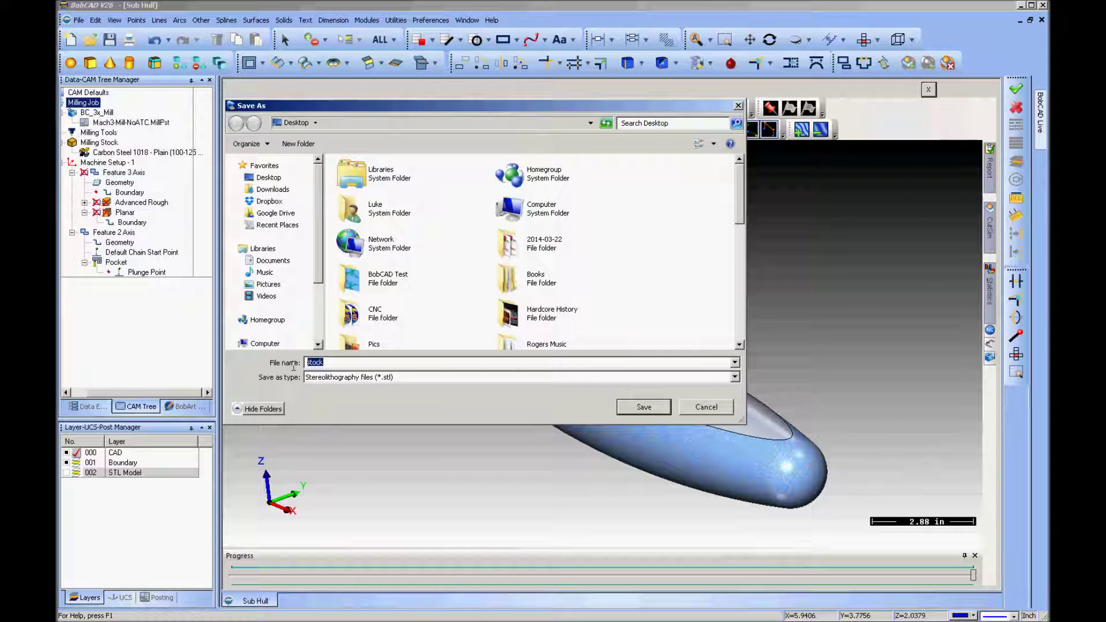
{"action": "type", "text": "Plane"}
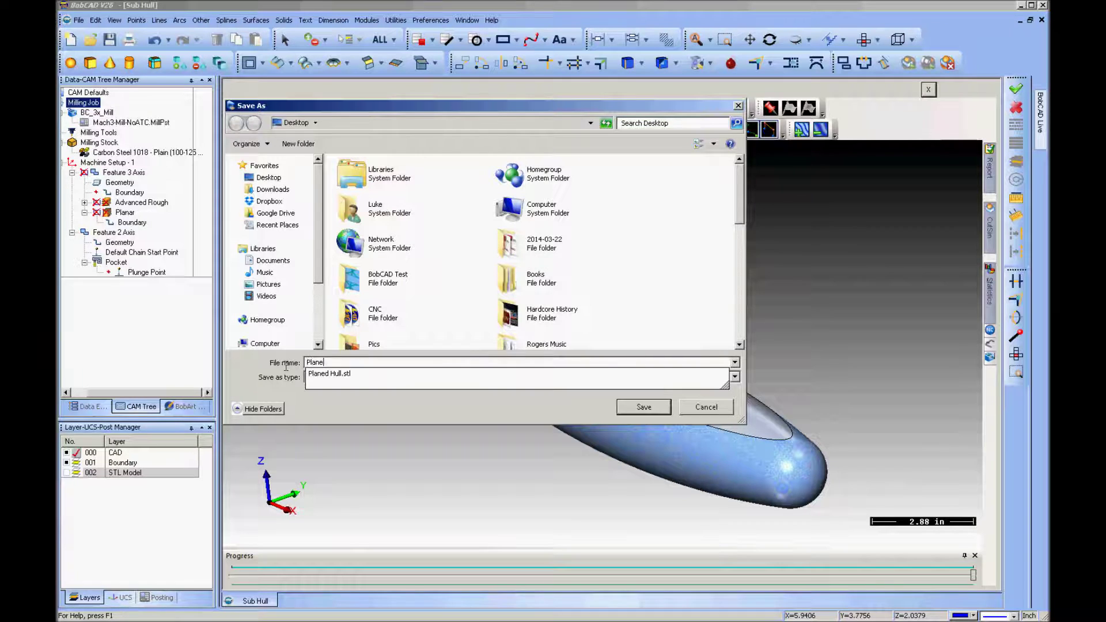
{"action": "type", "text": "d Hull"}
{"action": "left_click", "coordinate": [499, 381]}
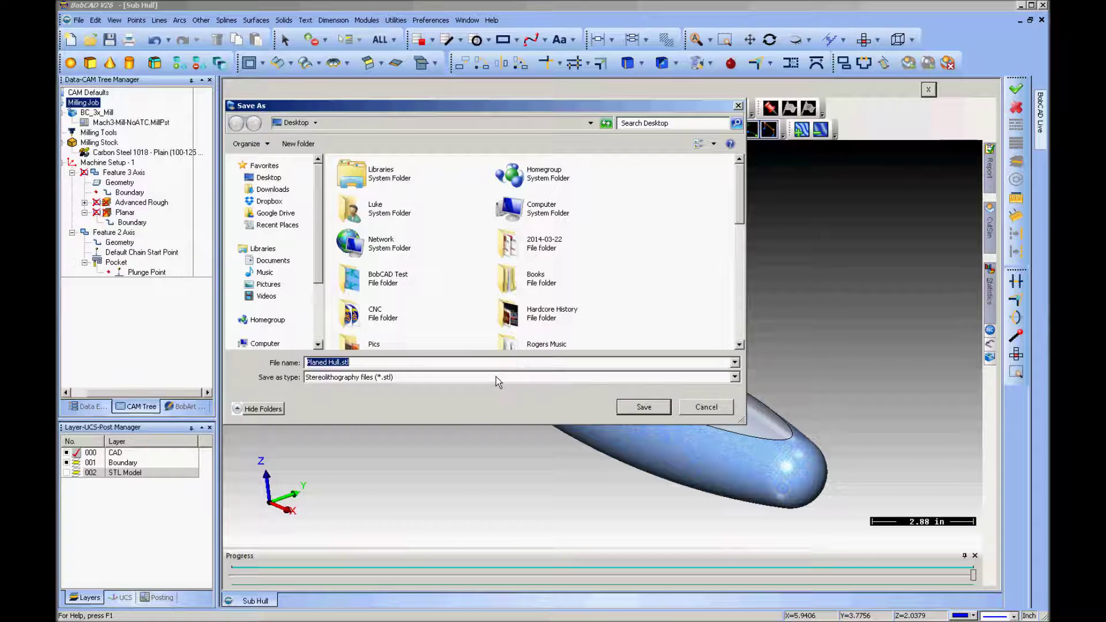
{"action": "left_click", "coordinate": [664, 409]}
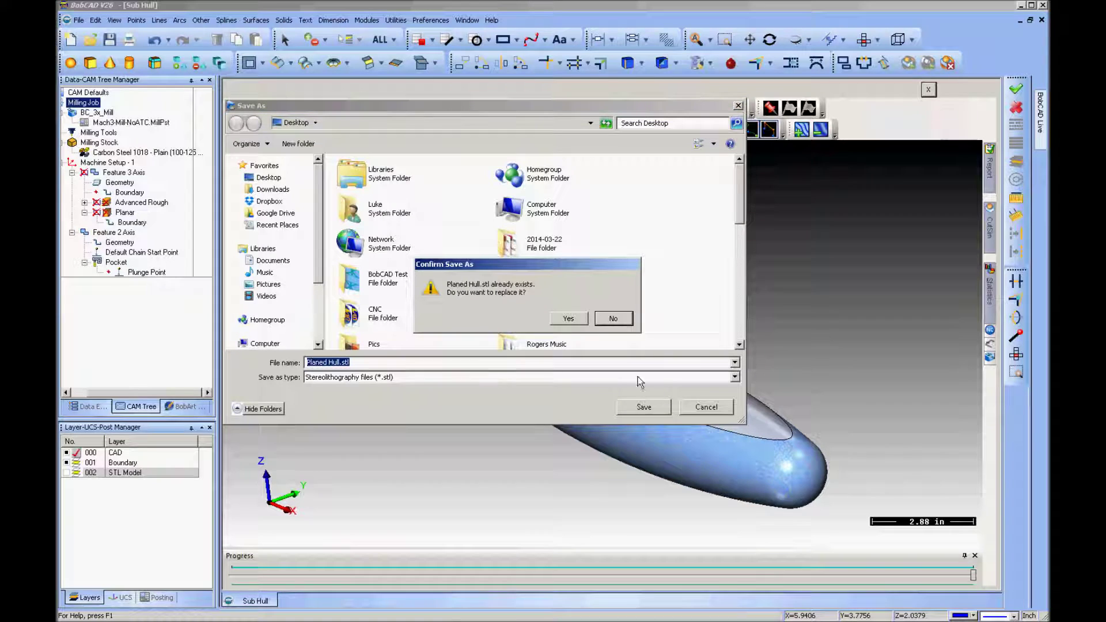
{"action": "left_click", "coordinate": [581, 321]}
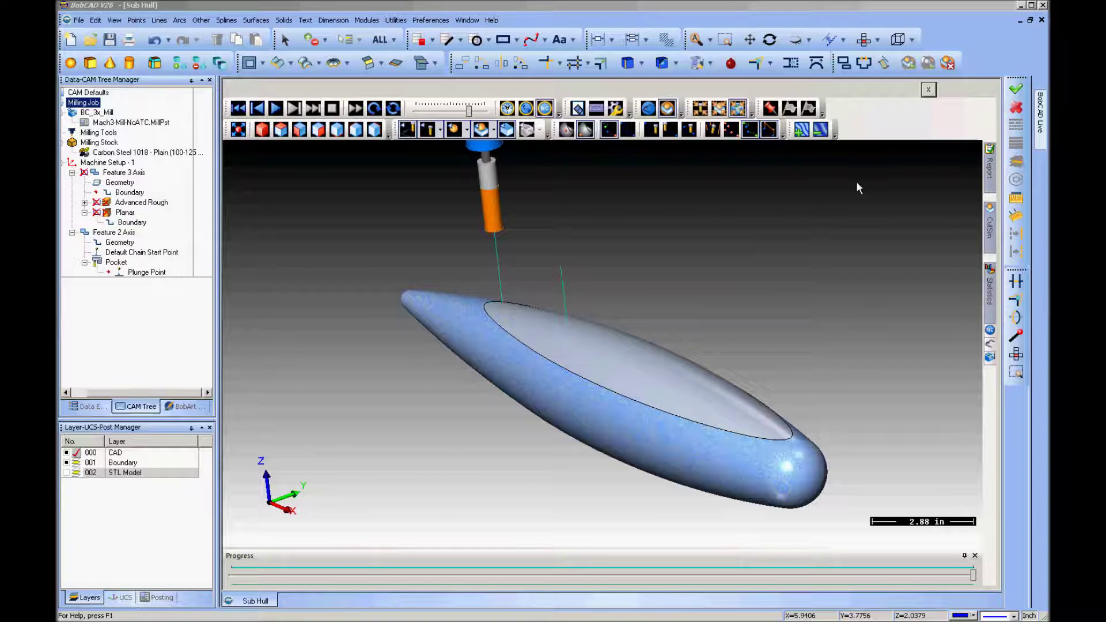
Close the simulation, zoom out to the whole hull, and highlight the 002 STL Model layer.
{"action": "left_click", "coordinate": [930, 90]}
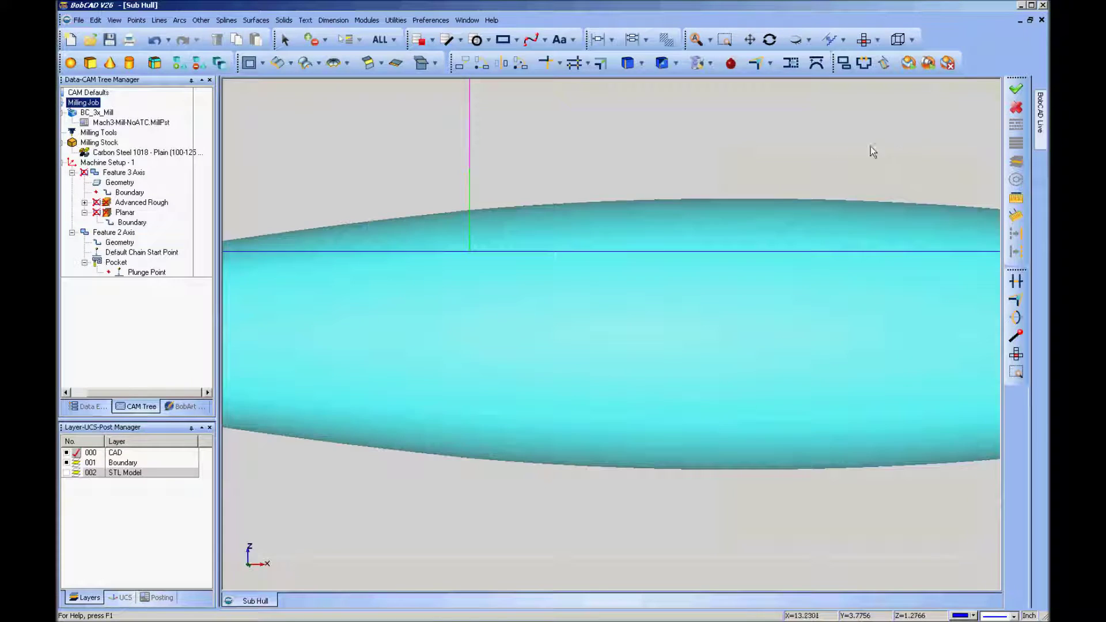
{"action": "scroll", "coordinate": [814, 149], "scroll_direction": "down", "scroll_amount": 1}
{"action": "scroll", "coordinate": [809, 162], "scroll_direction": "down", "scroll_amount": 1}
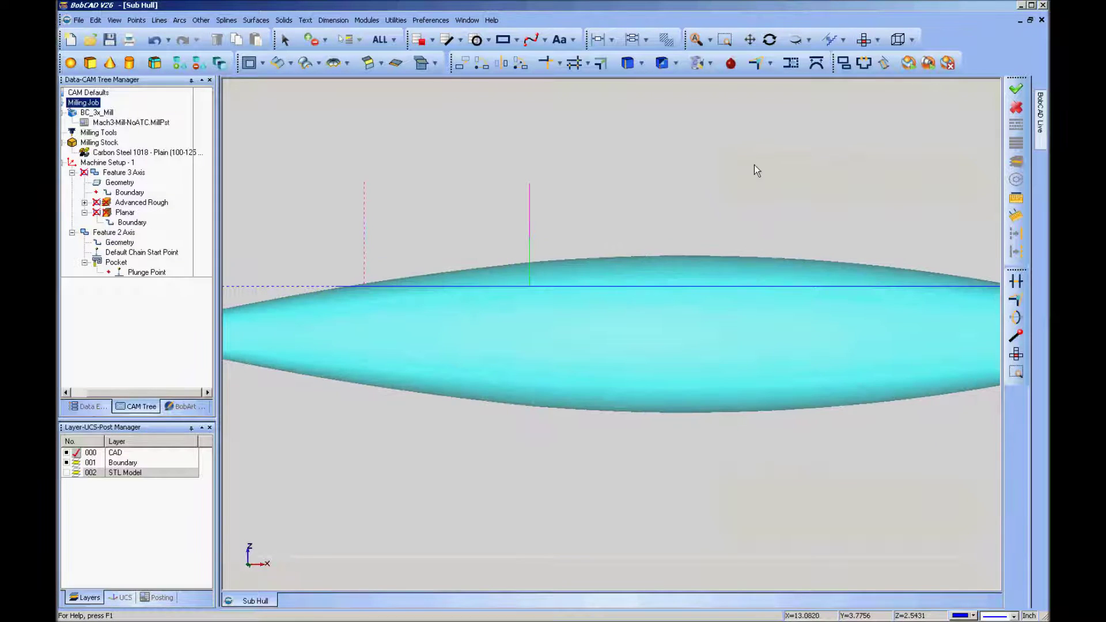
{"action": "scroll", "coordinate": [668, 170], "scroll_direction": "down", "scroll_amount": 1}
{"action": "left_click", "coordinate": [114, 233]}
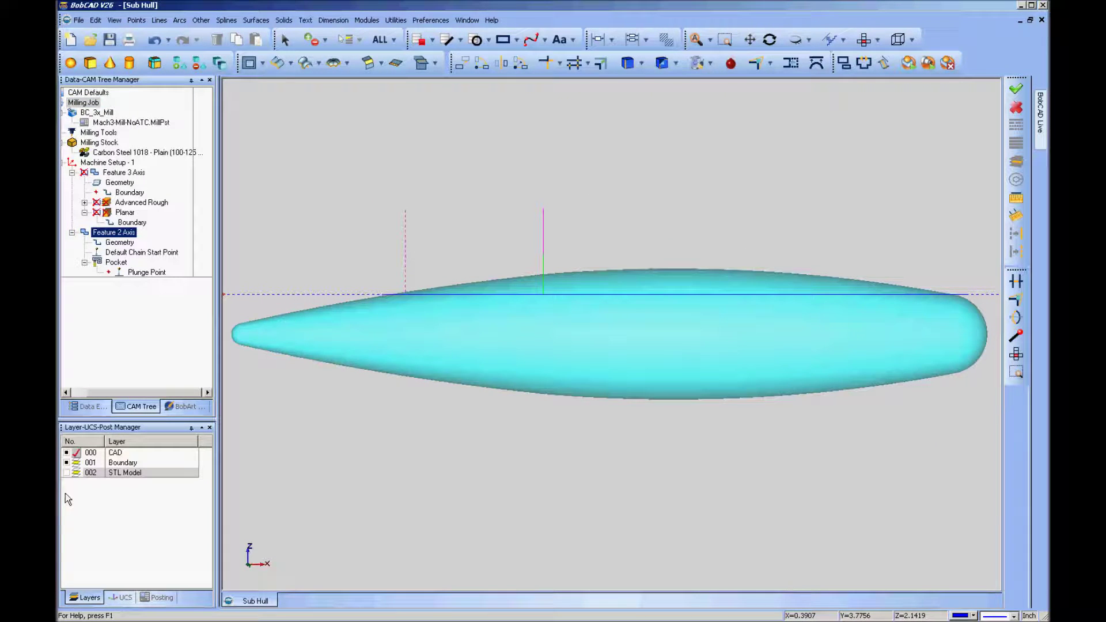
{"action": "left_click", "coordinate": [68, 473]}
{"action": "left_click", "coordinate": [114, 263]}
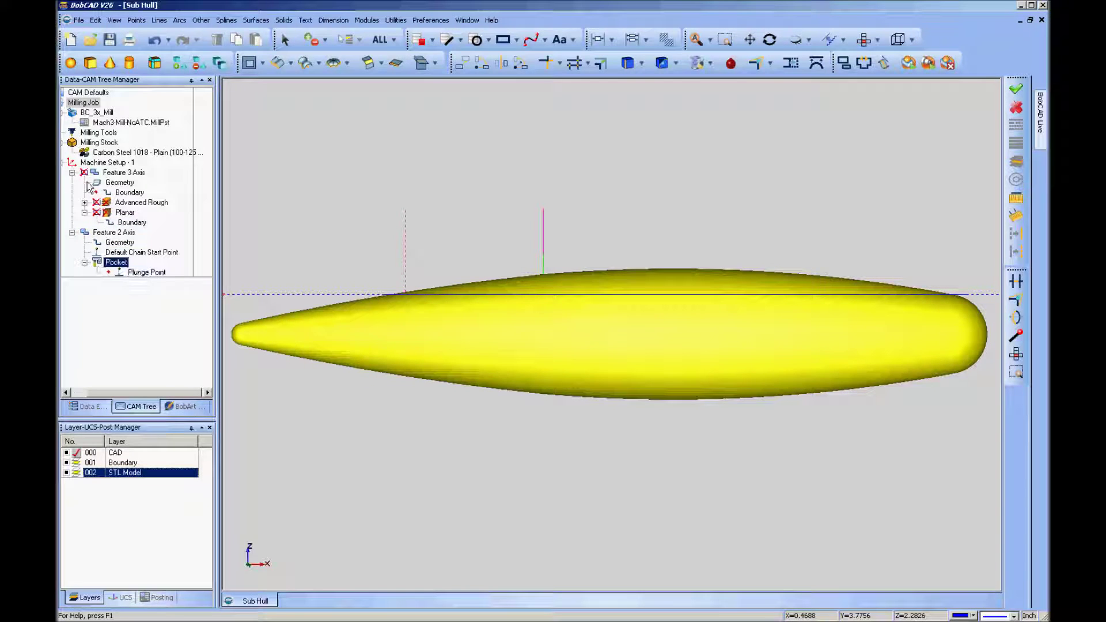
{"action": "left_click", "coordinate": [138, 203]}
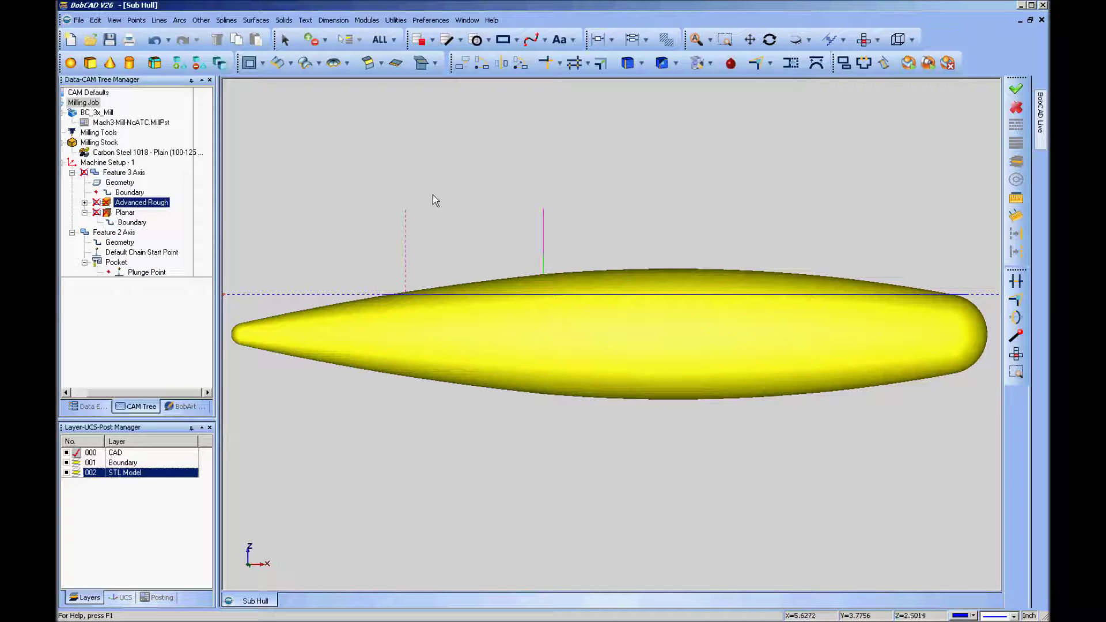
{"action": "middle_click_drag", "start_coordinate": [437, 240], "coordinate": [494, 286]}
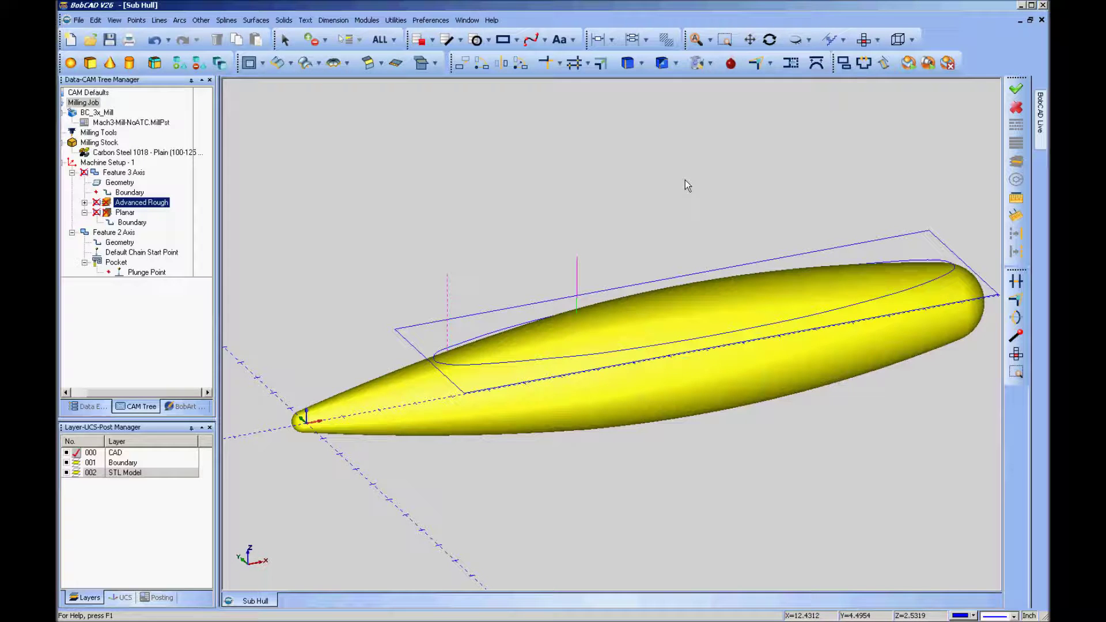
{"action": "left_click", "coordinate": [878, 40]}
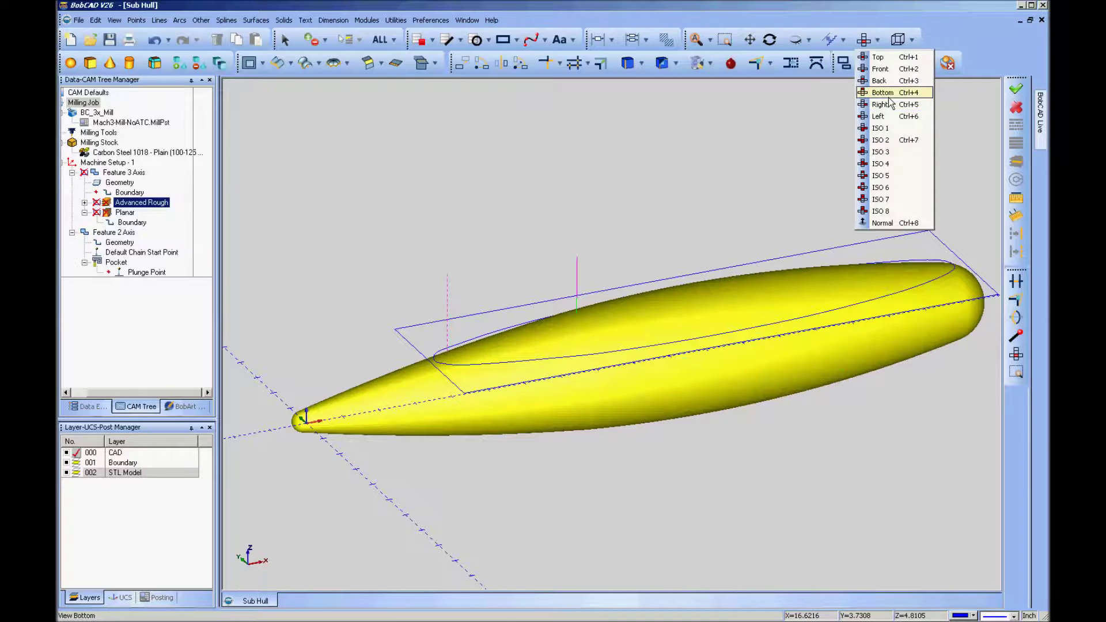
{"action": "left_click", "coordinate": [880, 69]}
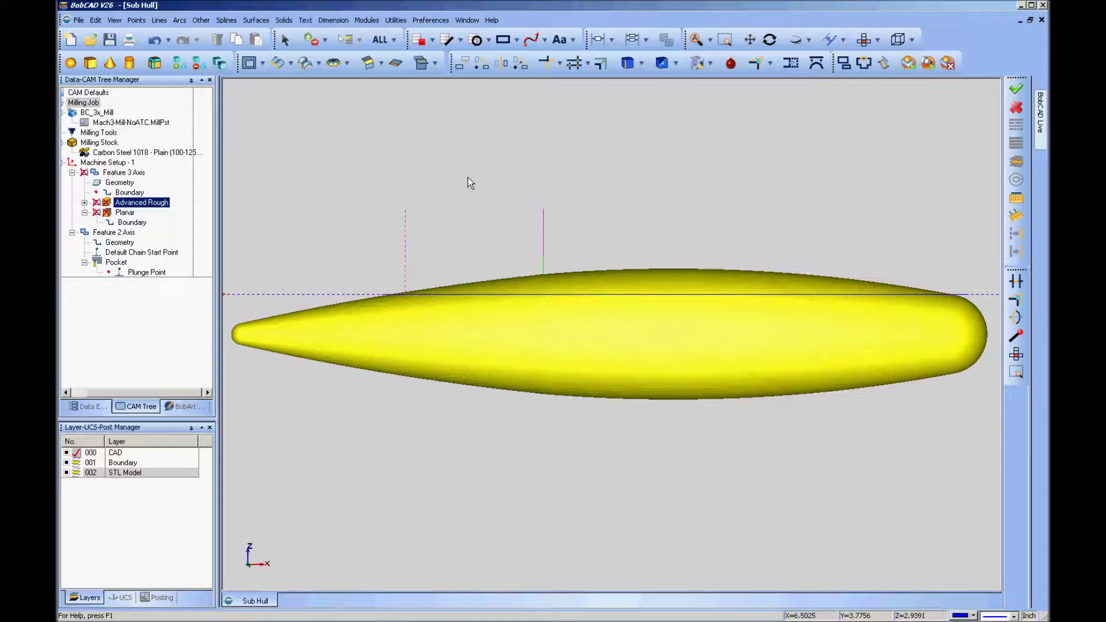
Close Sub Hull without saving and reopen Planed Hull 1 from the recent files.
{"action": "left_click", "coordinate": [115, 232]}
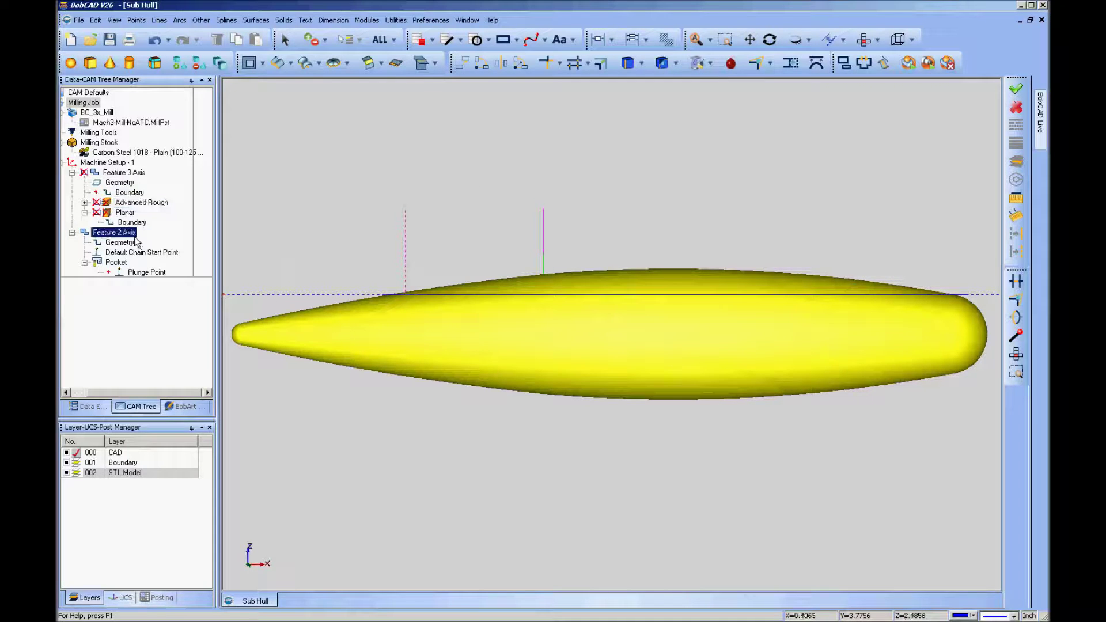
{"action": "left_click", "coordinate": [120, 206]}
{"action": "left_click", "coordinate": [124, 212]}
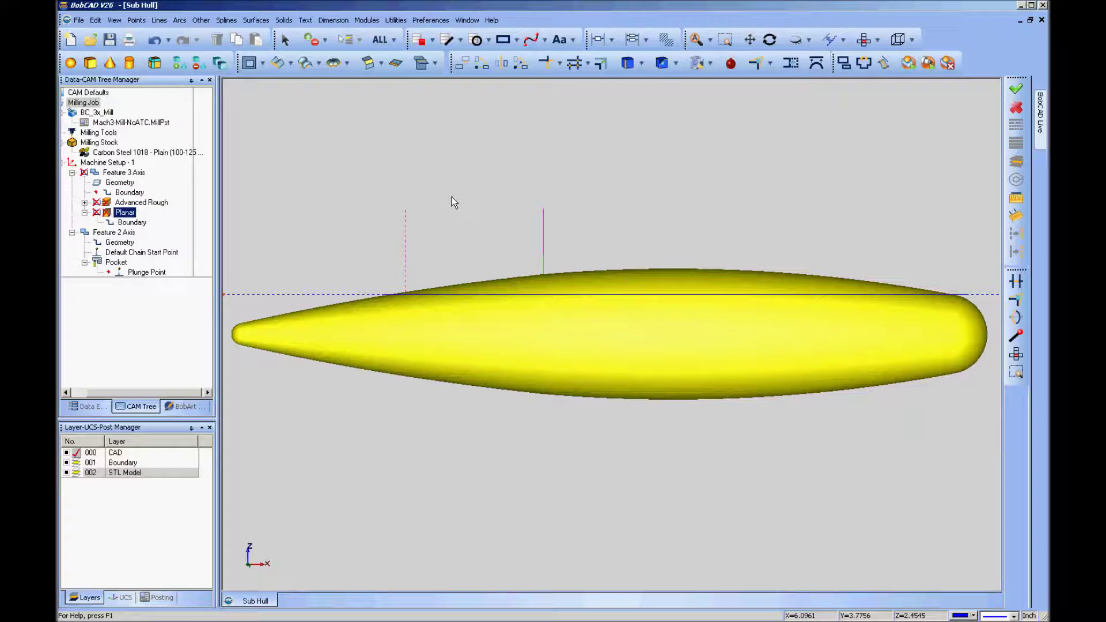
{"action": "left_click", "coordinate": [78, 21]}
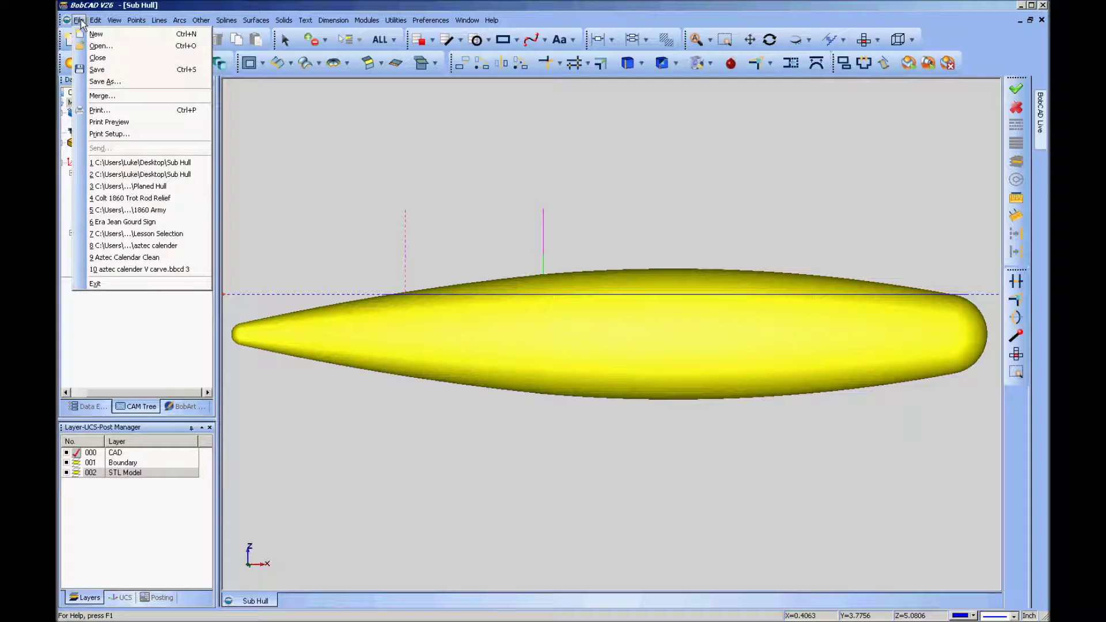
{"action": "left_click", "coordinate": [109, 59]}
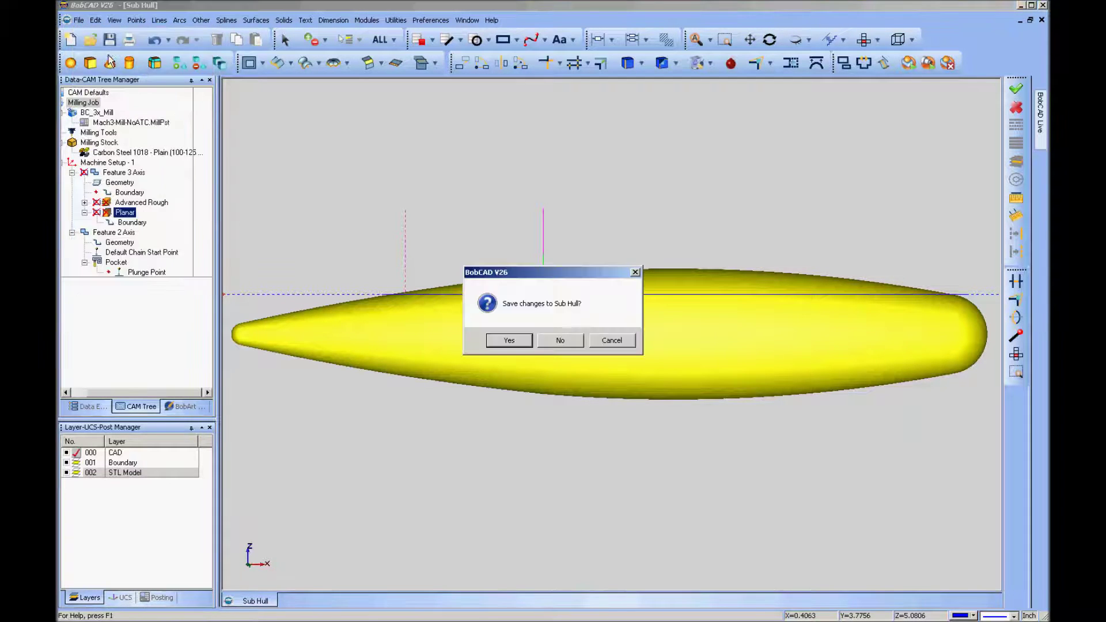
{"action": "left_click", "coordinate": [557, 346]}
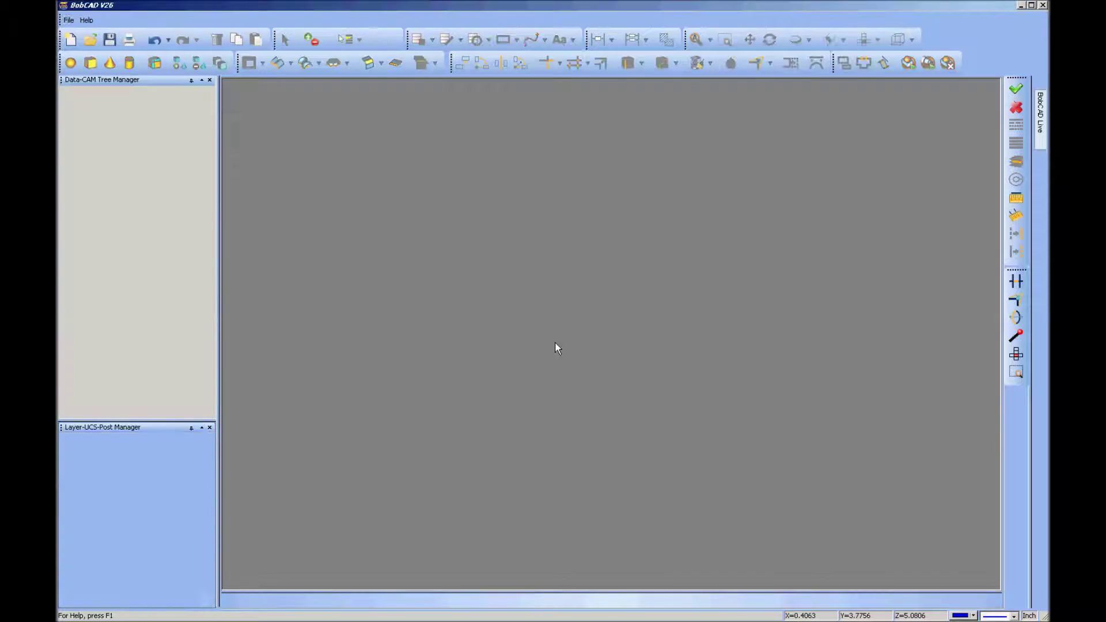
{"action": "left_click", "coordinate": [70, 21]}
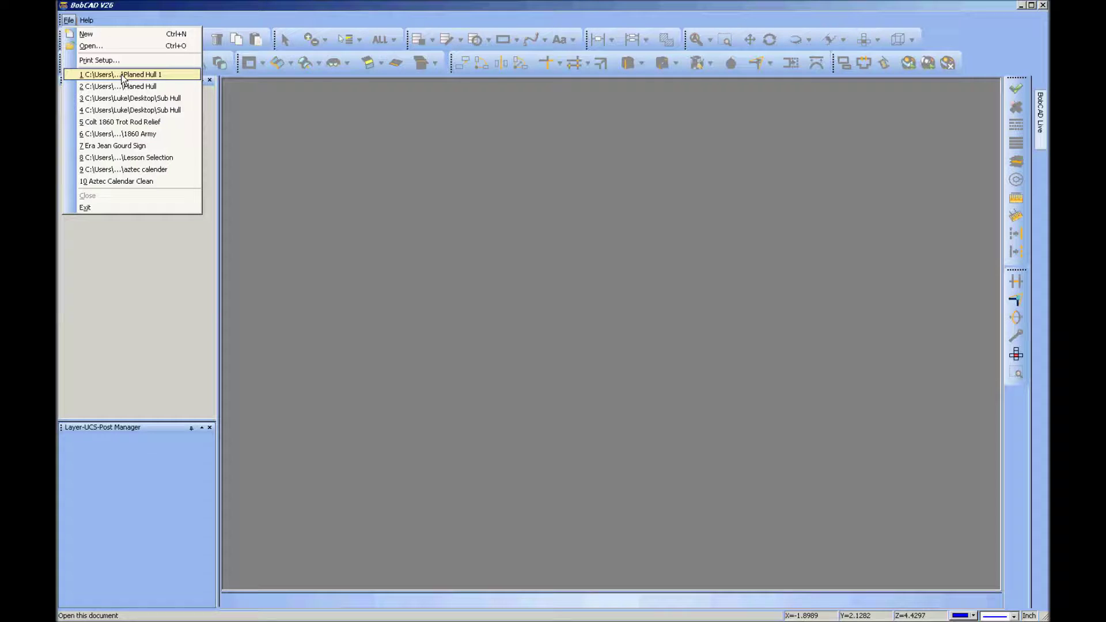
{"action": "left_click", "coordinate": [123, 75]}
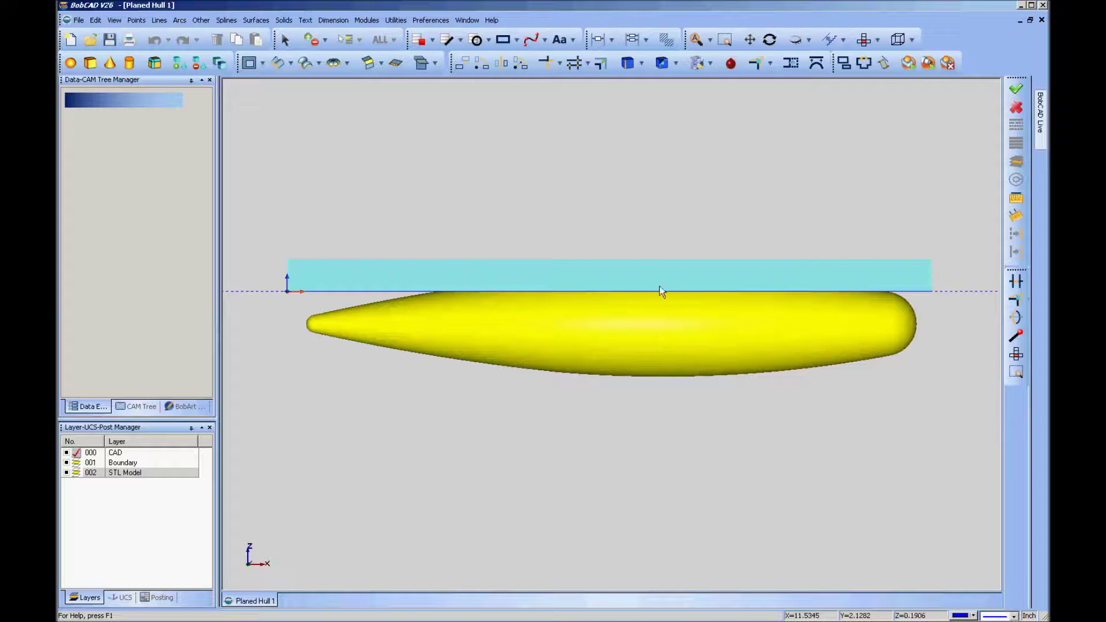
{"action": "left_click", "coordinate": [878, 41]}
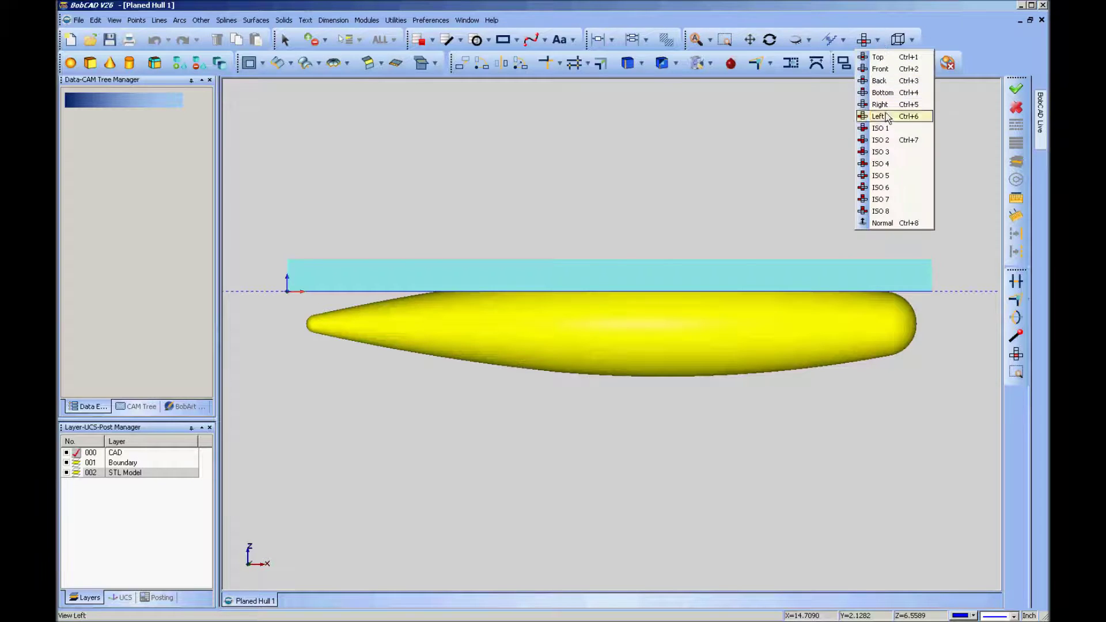
{"action": "left_click", "coordinate": [880, 140]}
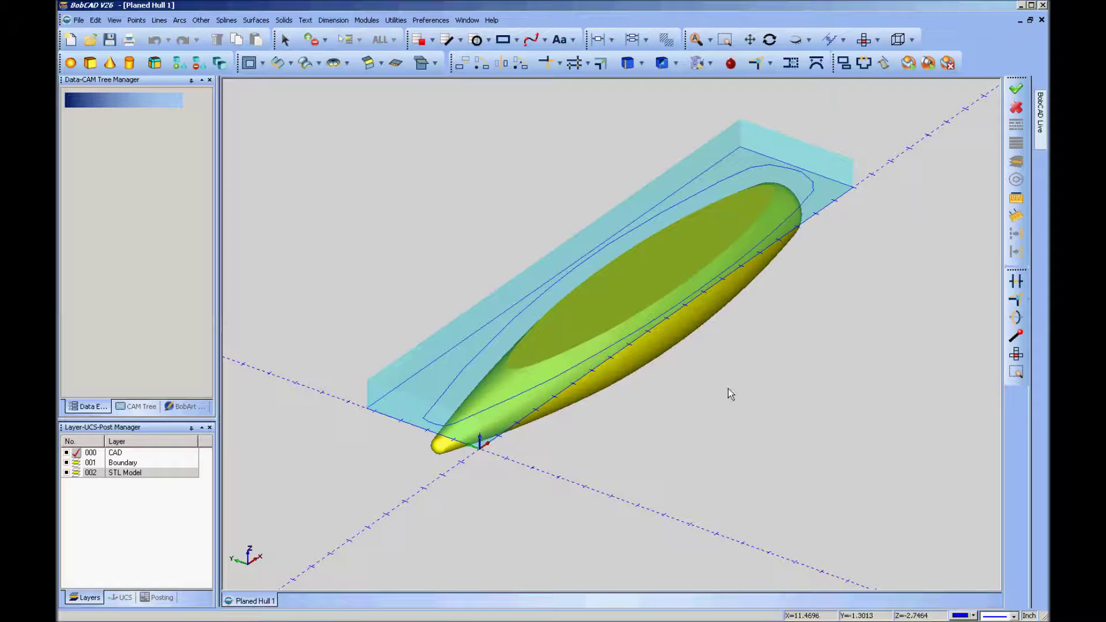
{"action": "left_click", "coordinate": [878, 40]}
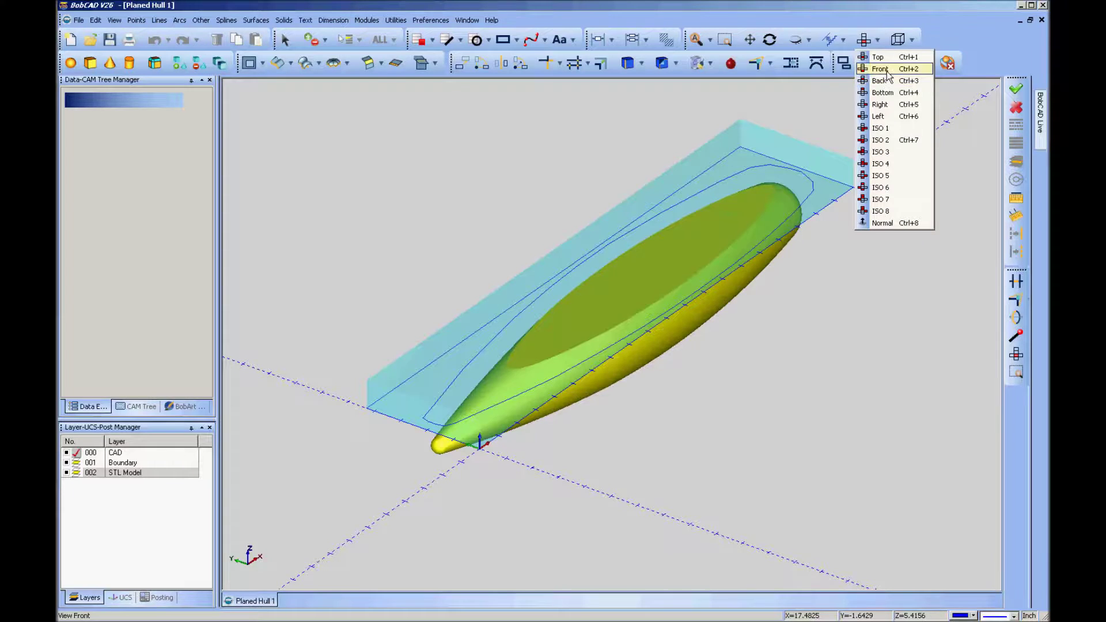
{"action": "left_click", "coordinate": [882, 69]}
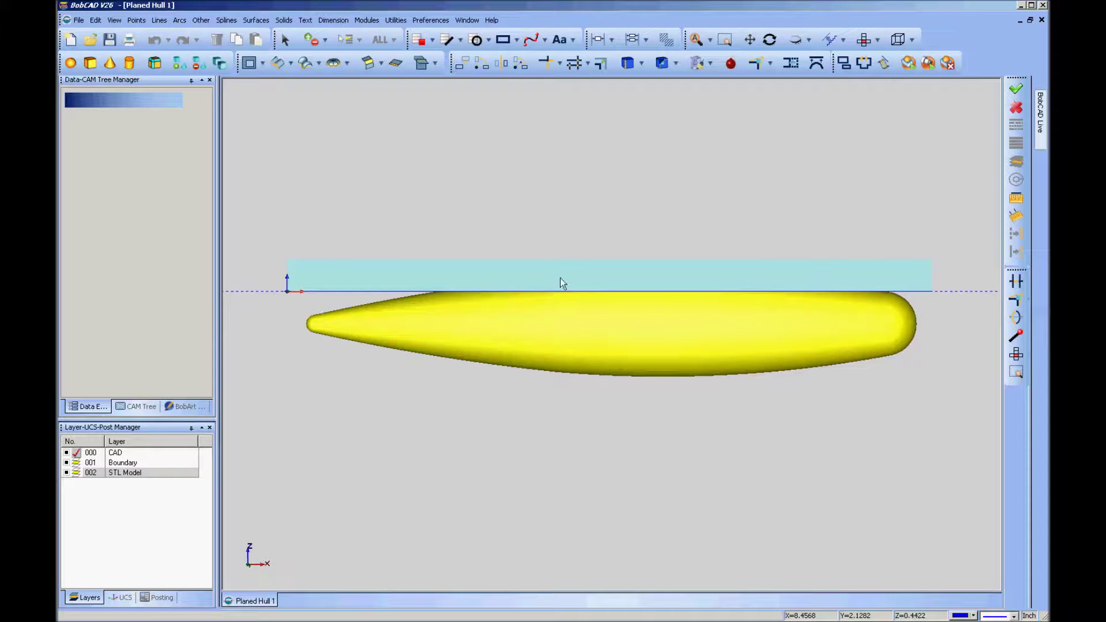
Translate the hull model with End Z 1.0 so it moves up one inch.
{"action": "left_click", "coordinate": [463, 64]}
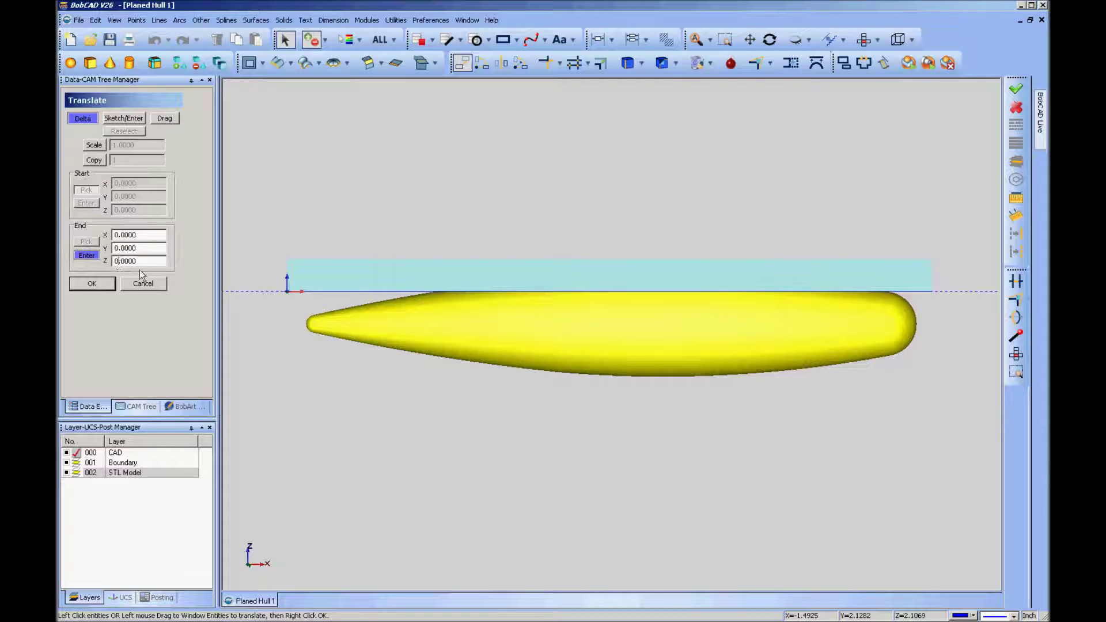
{"action": "type", "text": "1."}
{"action": "left_click", "coordinate": [143, 285]}
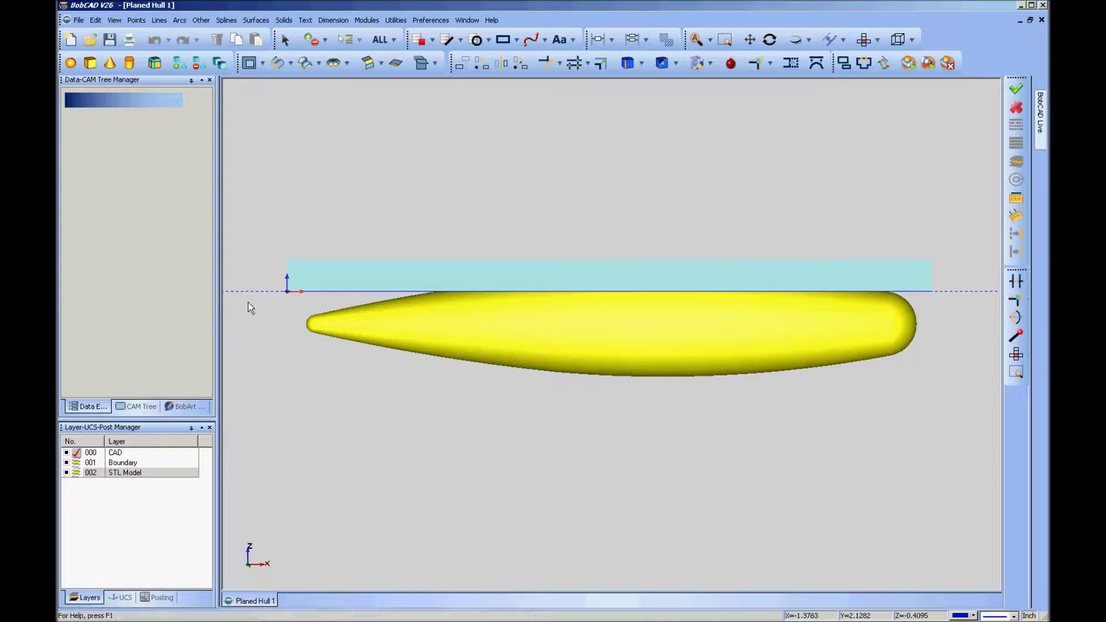
{"action": "left_click", "coordinate": [462, 64]}
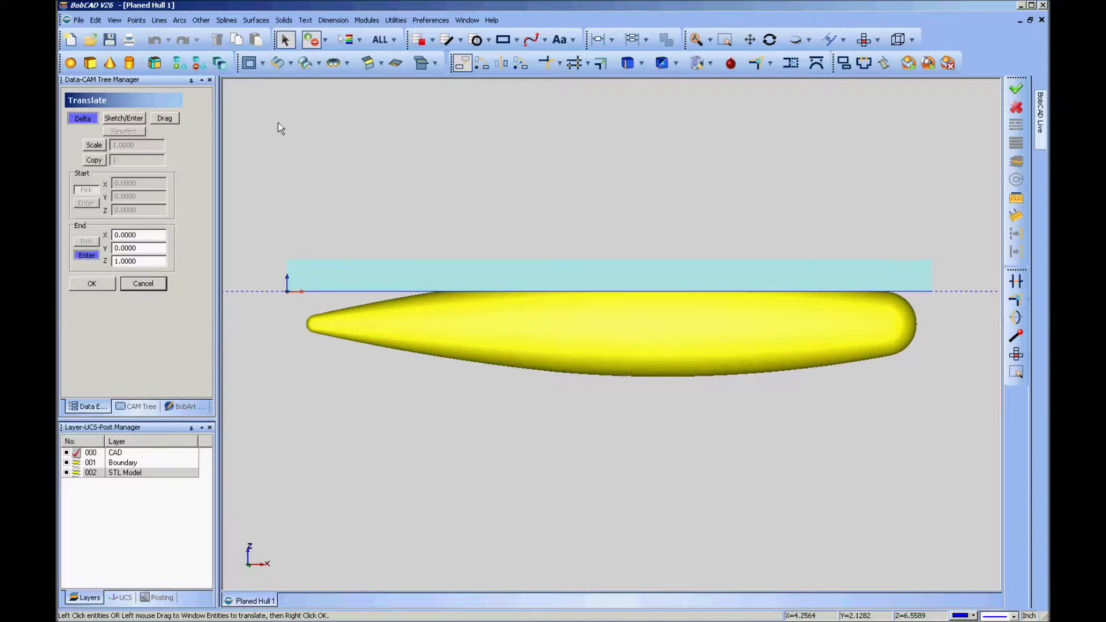
{"action": "left_click", "coordinate": [427, 326]}
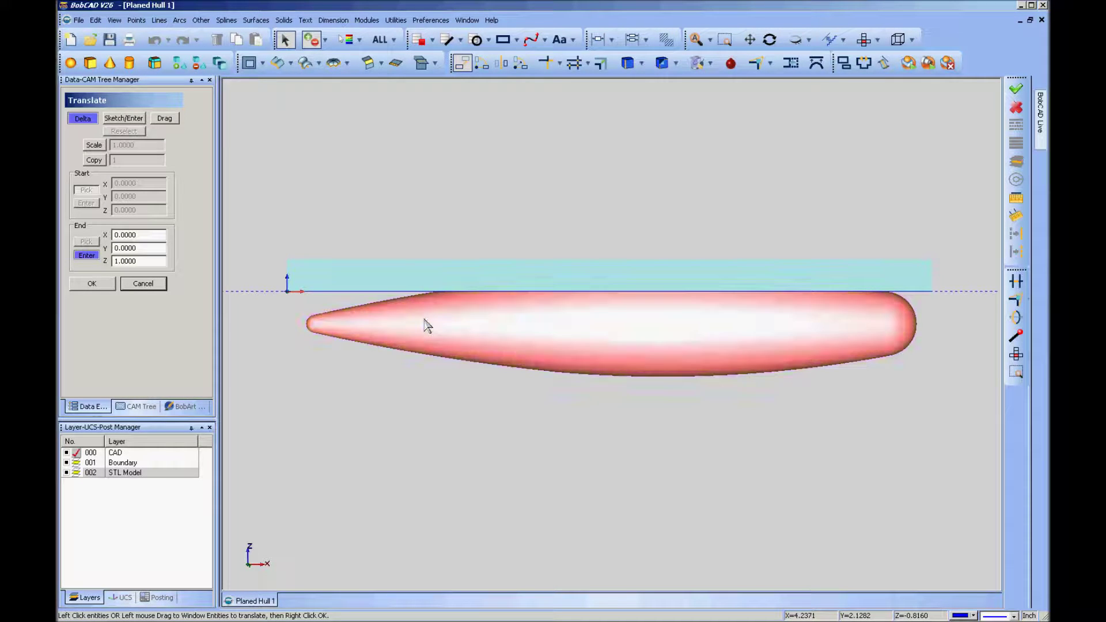
{"action": "right_click", "coordinate": [376, 420]}
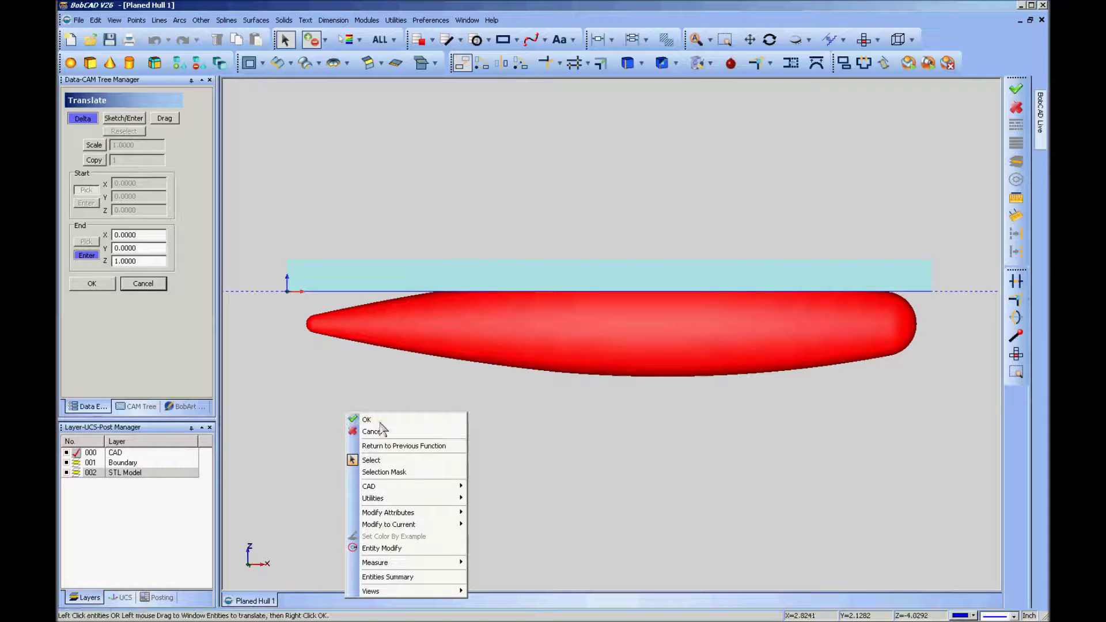
{"action": "left_click", "coordinate": [379, 421]}
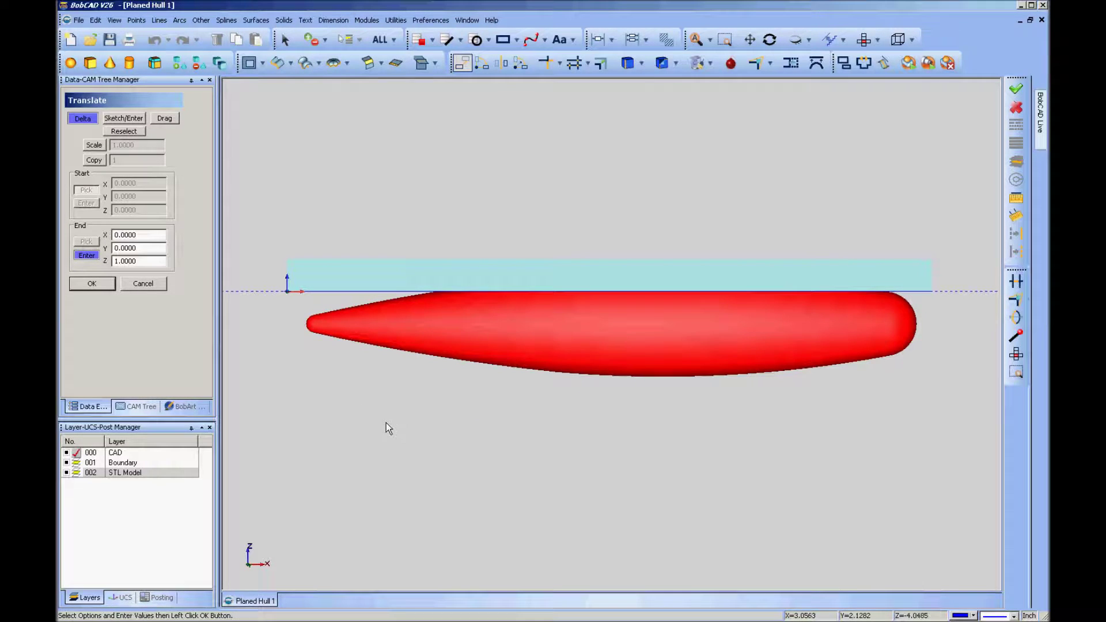
{"action": "left_click", "coordinate": [93, 283]}
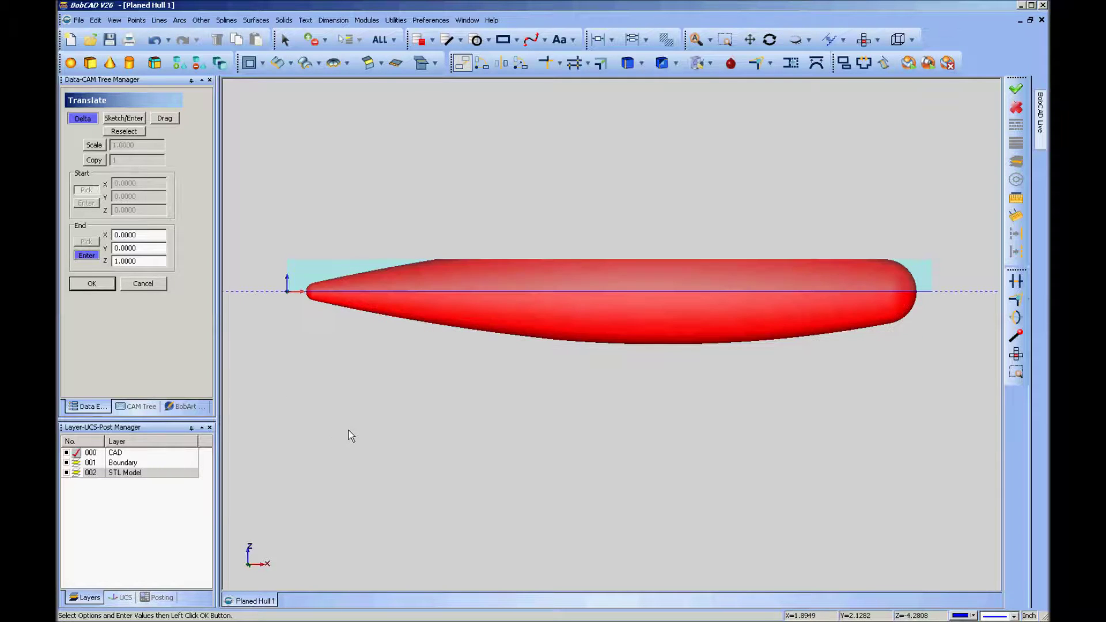
{"action": "left_click", "coordinate": [143, 285]}
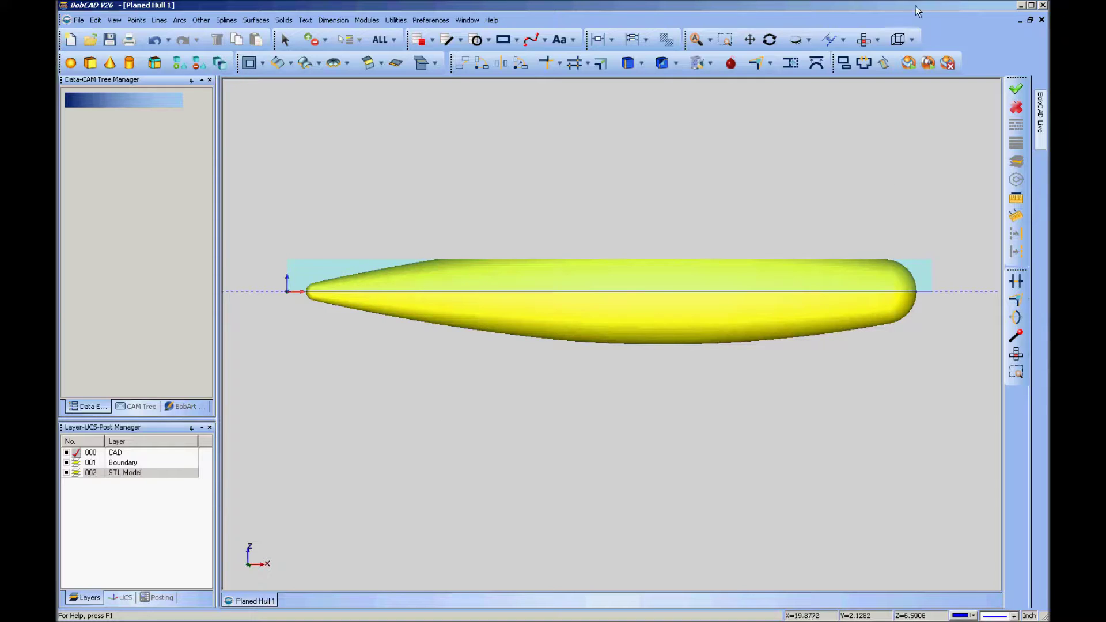
From Top view, compute the Planar operation's toolpath, then uncheck the STL Model layer.
{"action": "left_click", "coordinate": [878, 39]}
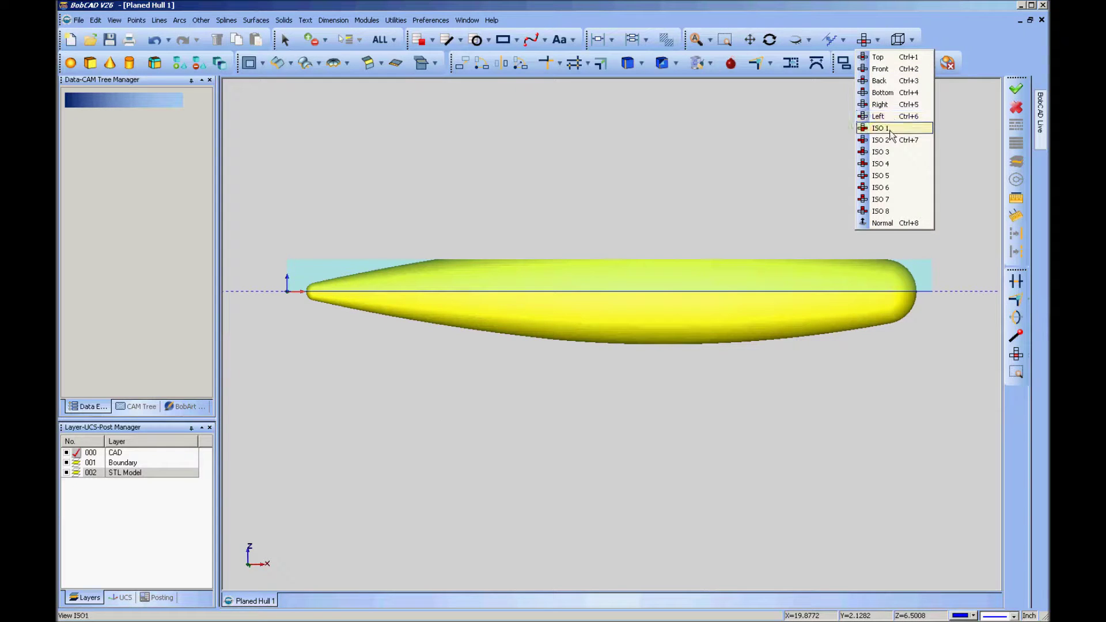
{"action": "left_click", "coordinate": [880, 140]}
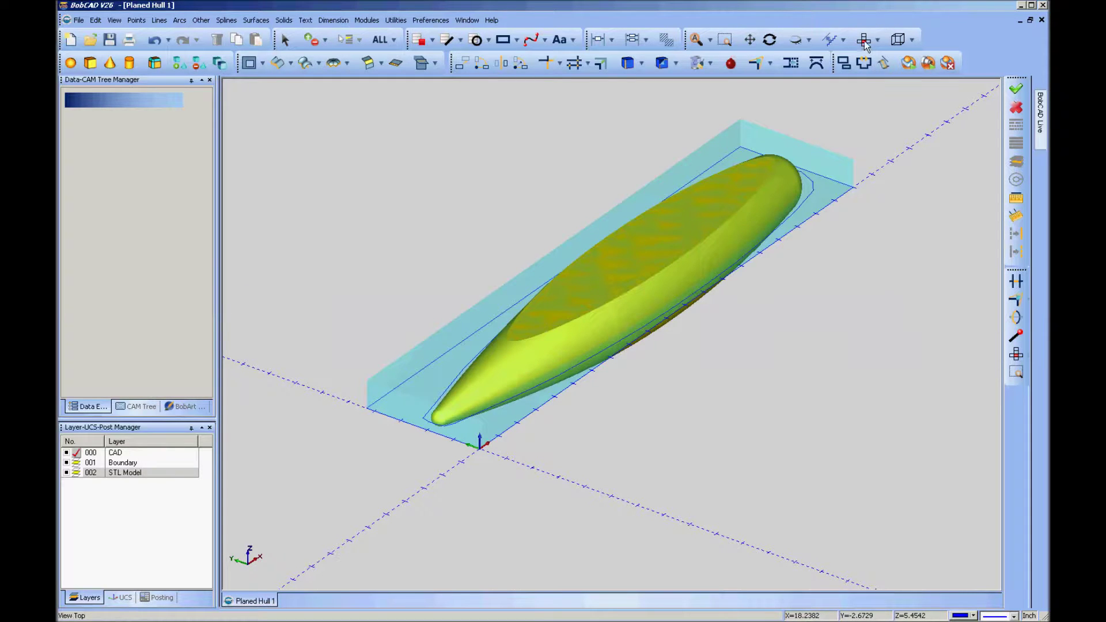
{"action": "left_click", "coordinate": [868, 60]}
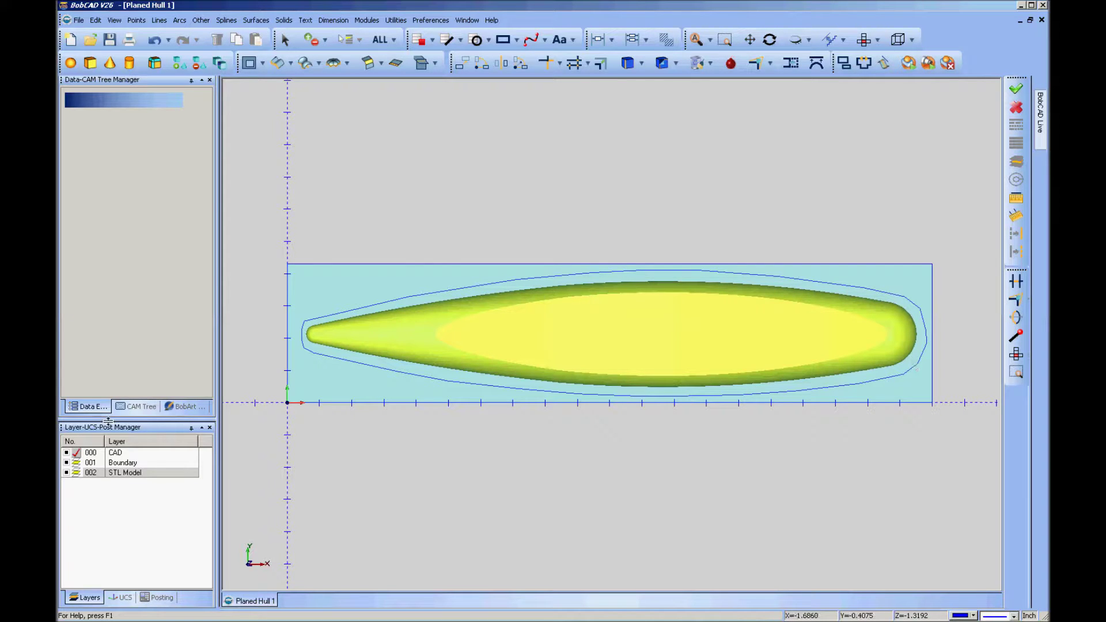
{"action": "left_click", "coordinate": [149, 407]}
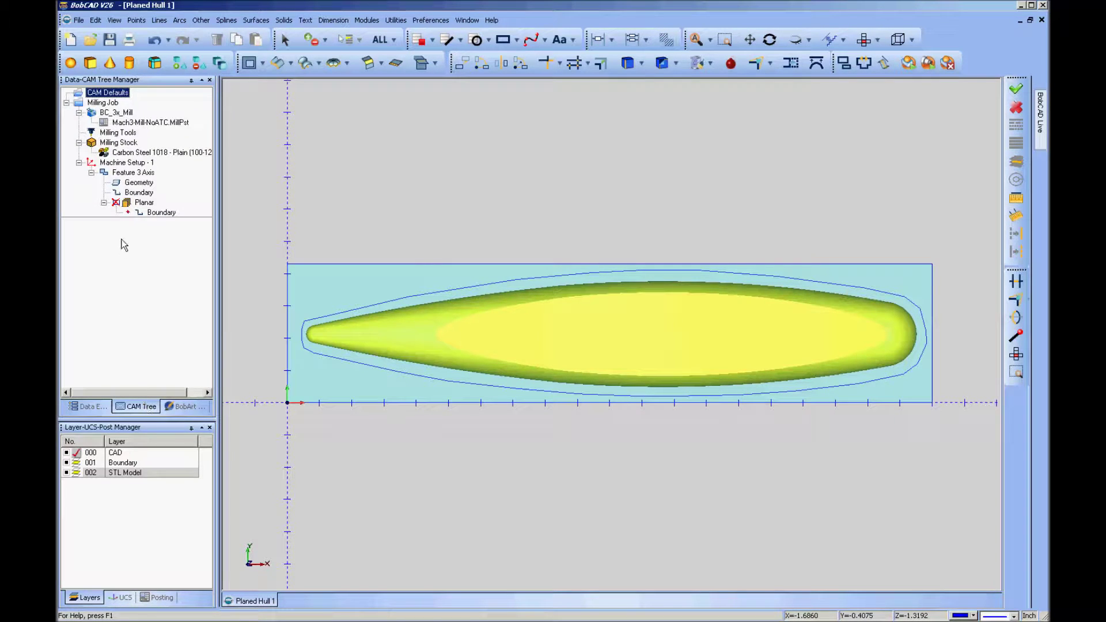
{"action": "left_click", "coordinate": [151, 212]}
{"action": "left_click", "coordinate": [142, 203]}
{"action": "right_click", "coordinate": [140, 206]}
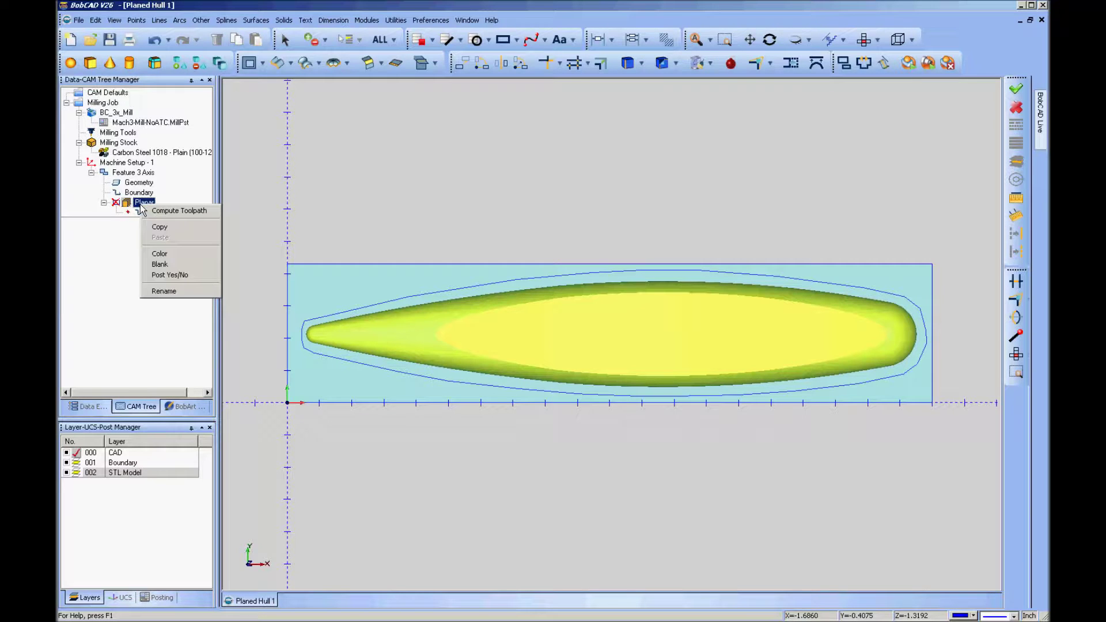
{"action": "left_click", "coordinate": [160, 264]}
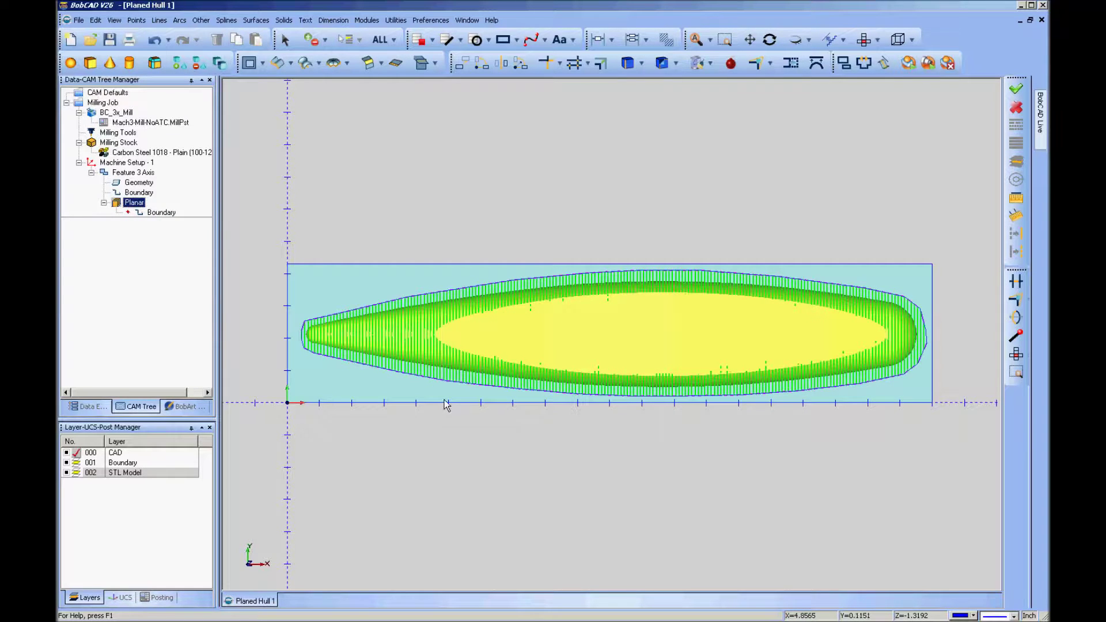
{"action": "left_click", "coordinate": [67, 472]}
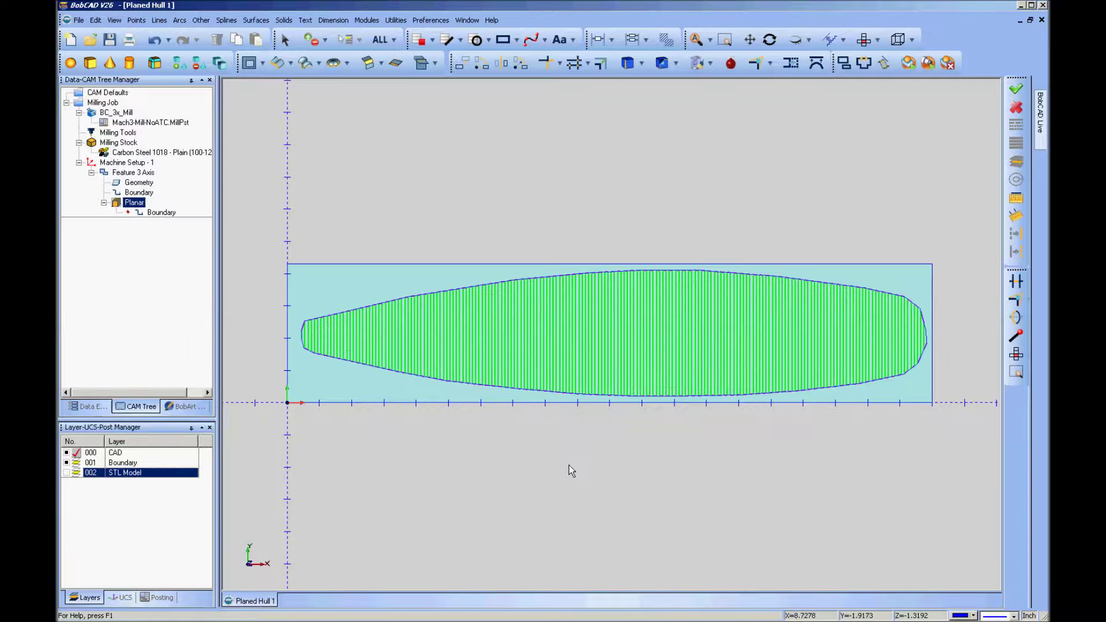
{"action": "middle_click_drag", "start_coordinate": [765, 466], "coordinate": [577, 421]}
Orbit and zoom around the Planar toolpath, then switch the STL Model layer back on.
{"action": "key", "text": "Escape"}
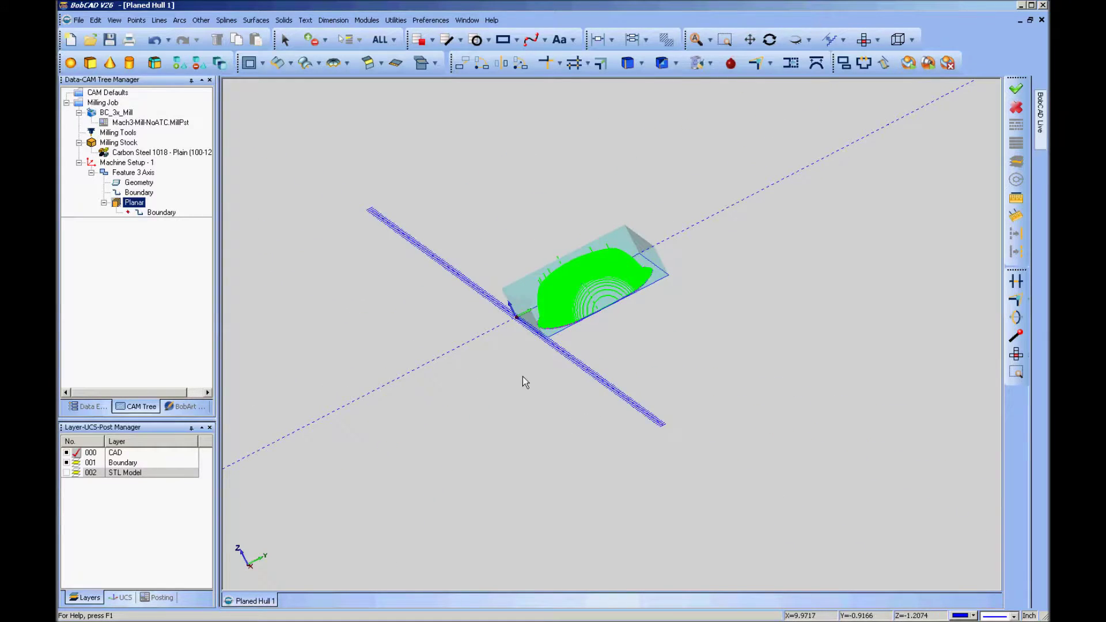
{"action": "scroll", "coordinate": [524, 376], "scroll_direction": "up", "scroll_amount": 5}
{"action": "scroll", "coordinate": [587, 352], "scroll_direction": "up", "scroll_amount": 4}
{"action": "mouse_move", "coordinate": [621, 365]}
{"action": "middle_mouse_down"}
{"action": "mouse_move", "coordinate": [684, 354]}
{"action": "mouse_move", "coordinate": [692, 331]}
{"action": "mouse_move", "coordinate": [692, 351]}
{"action": "mouse_move", "coordinate": [614, 360]}
{"action": "middle_mouse_up"}
{"action": "key", "text": "Escape"}
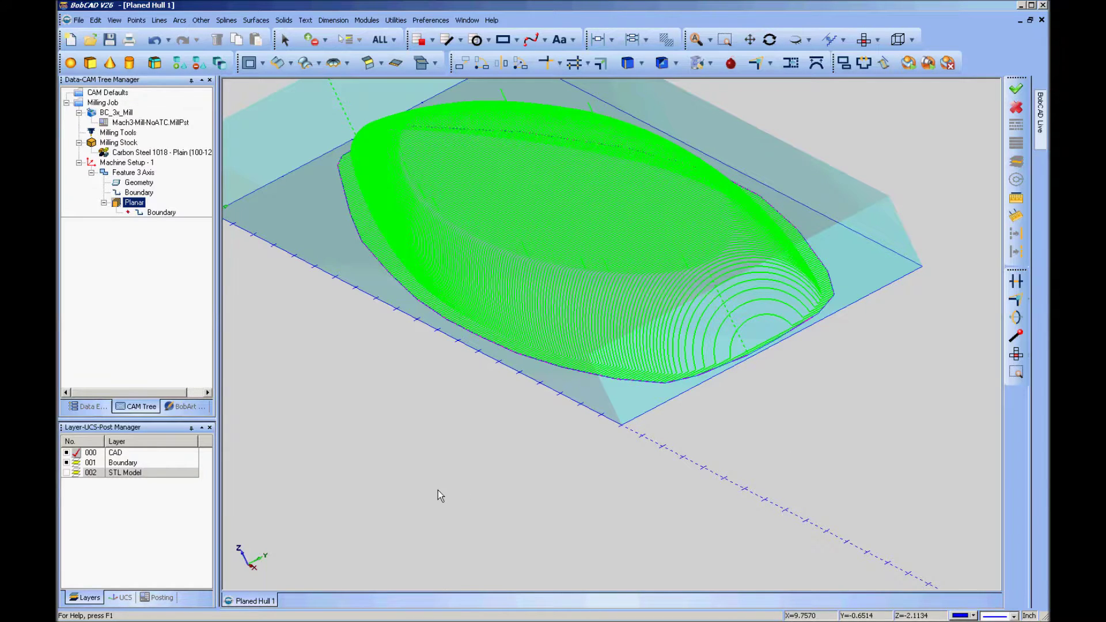
{"action": "scroll", "coordinate": [437, 490], "scroll_direction": "down", "scroll_amount": 3}
{"action": "middle_click_drag", "start_coordinate": [432, 454], "coordinate": [584, 448]}
{"action": "scroll", "coordinate": [547, 446], "scroll_direction": "down", "scroll_amount": 3}
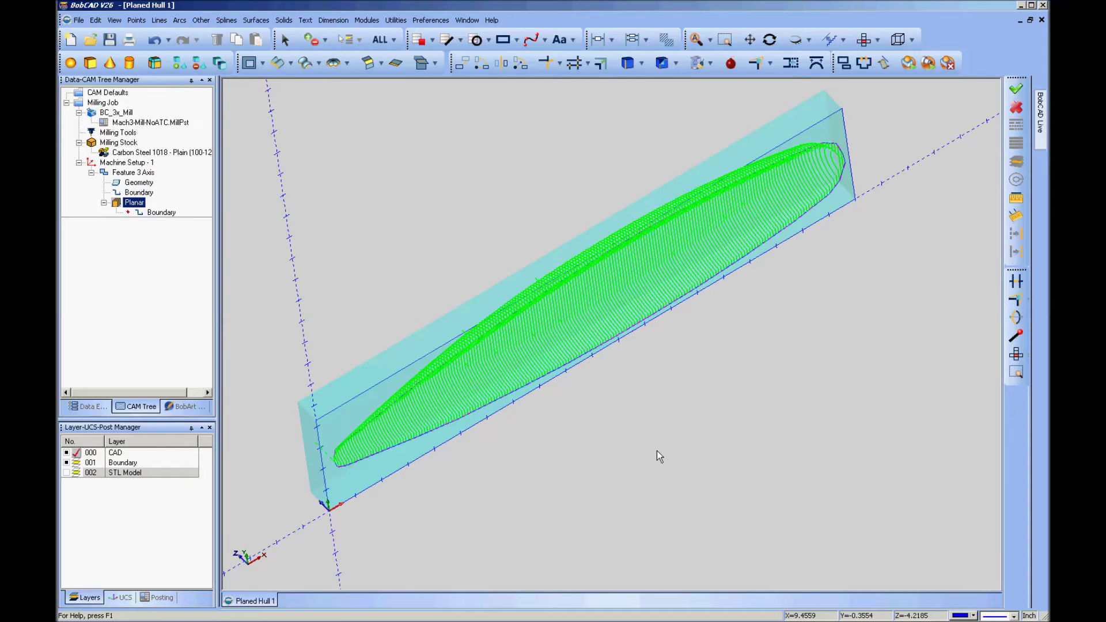
{"action": "middle_click_drag", "start_coordinate": [657, 452], "coordinate": [513, 457]}
{"action": "scroll", "coordinate": [507, 442], "scroll_direction": "up", "scroll_amount": 3}
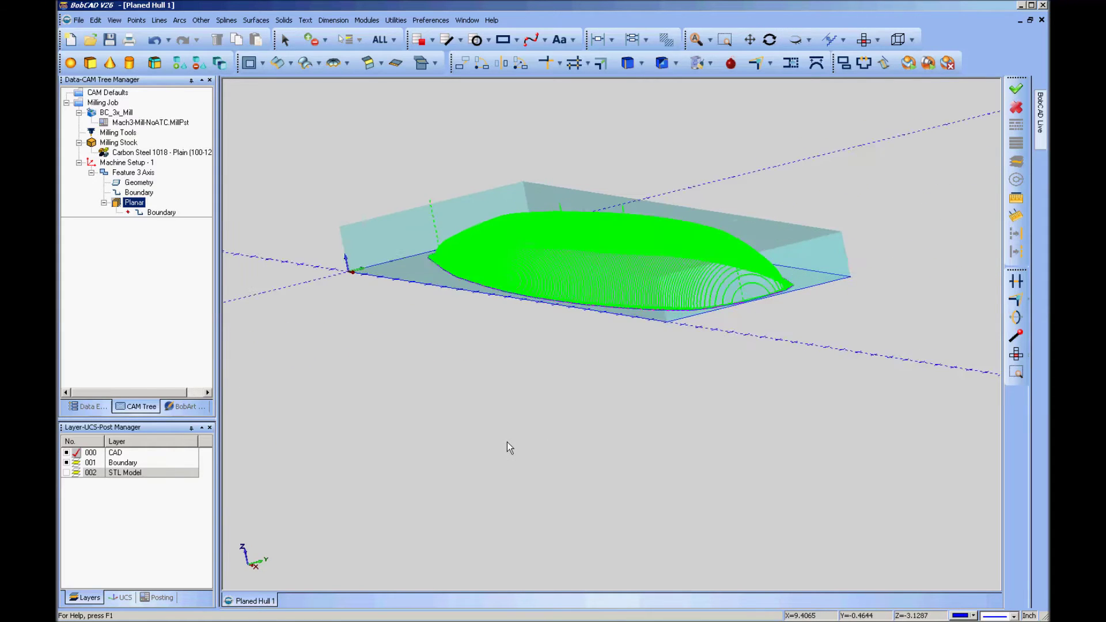
{"action": "scroll", "coordinate": [573, 415], "scroll_direction": "up", "scroll_amount": 3}
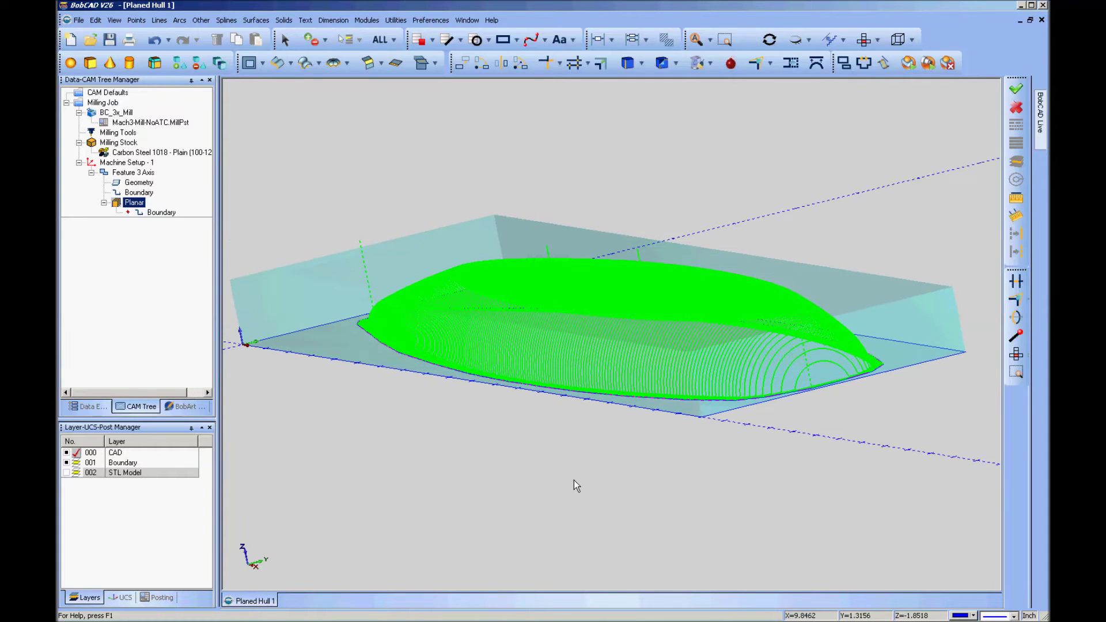
{"action": "middle_click_drag", "start_coordinate": [574, 480], "coordinate": [616, 495]}
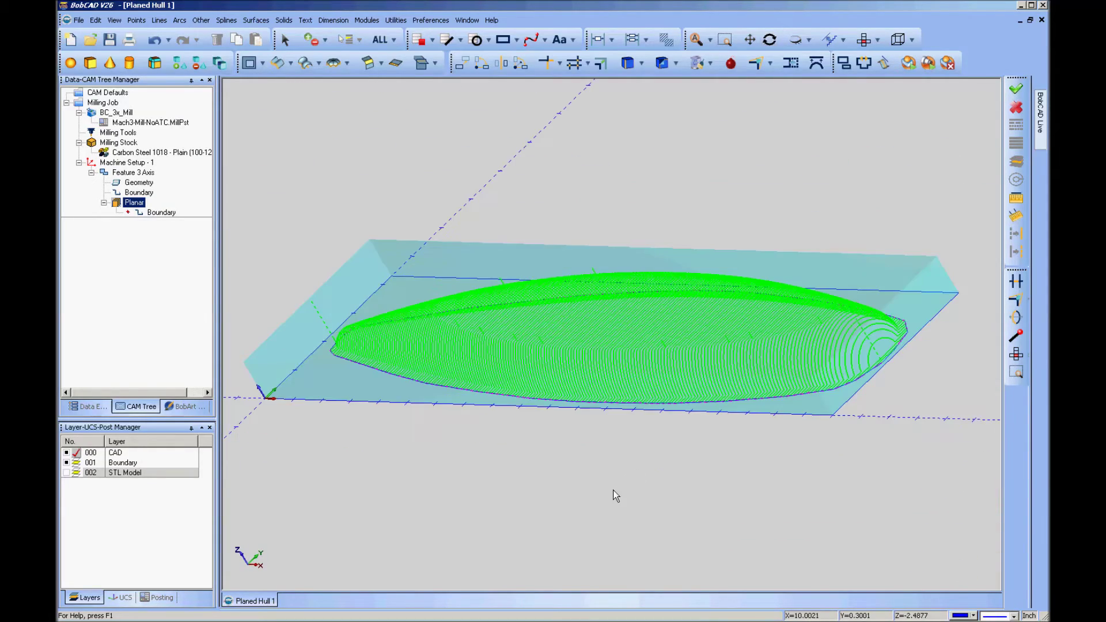
{"action": "left_click", "coordinate": [66, 473]}
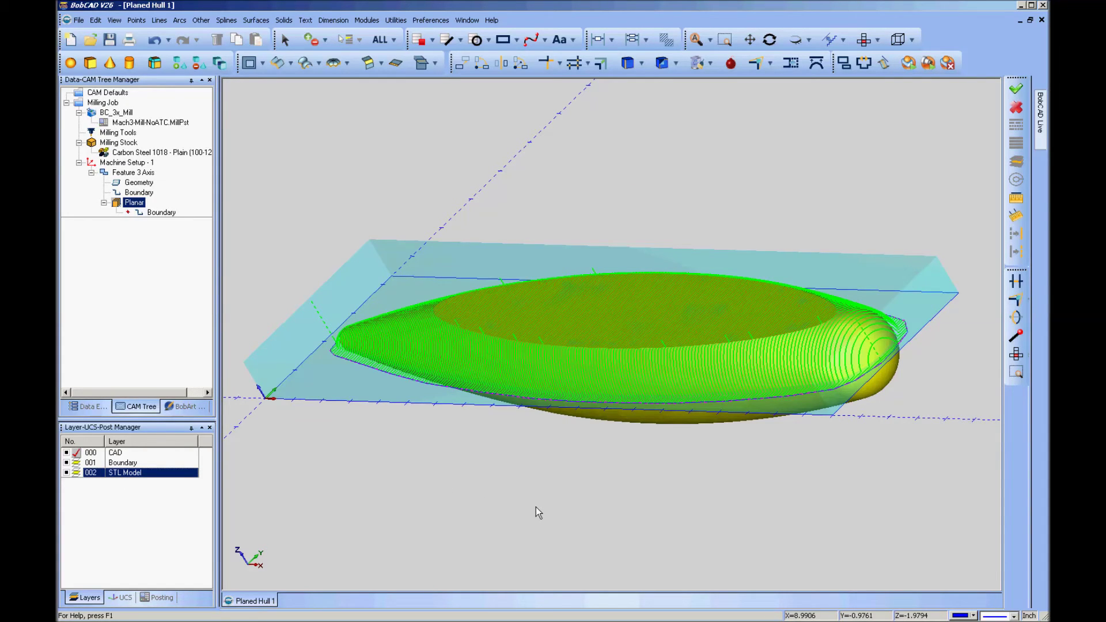